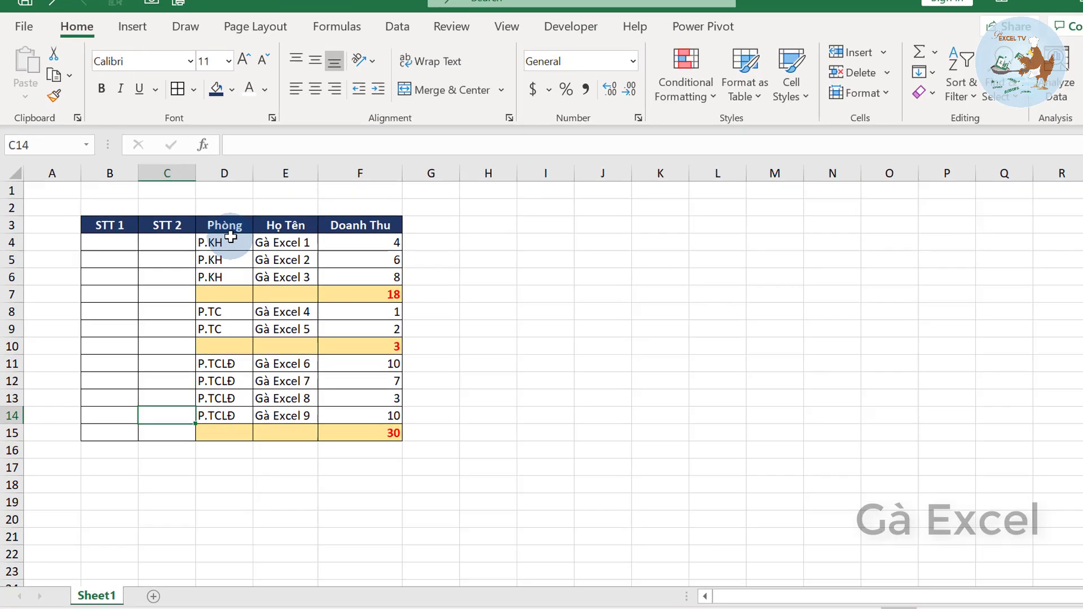
Highlight the P.KH, P.TC and P.TCLĐ department entries and their employees.
{"action": "left_click_drag", "start_coordinate": [230, 236], "coordinate": [224, 276]}
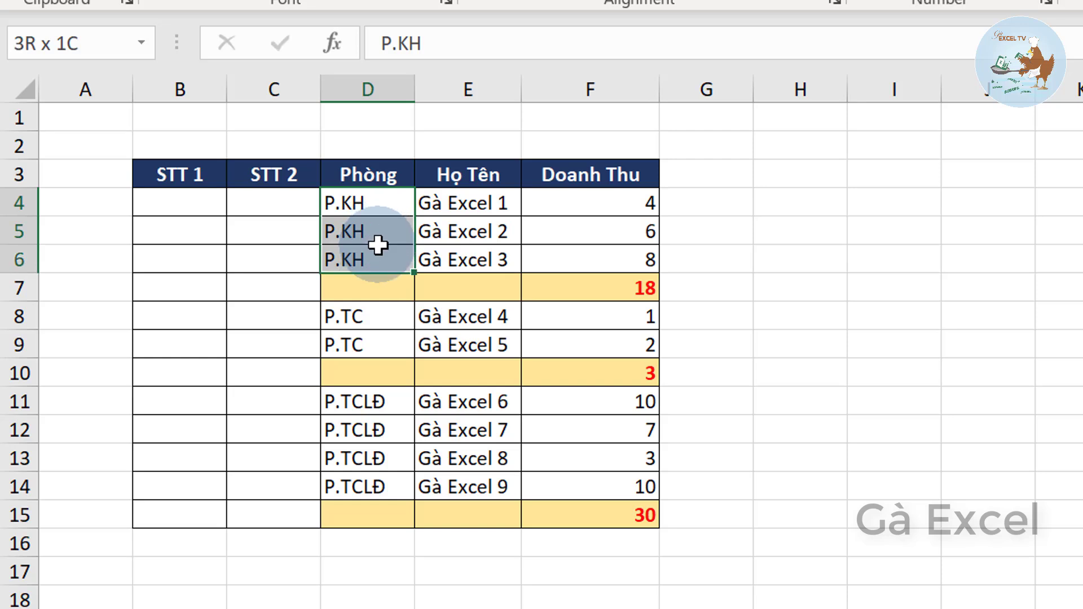
{"action": "left_click_drag", "start_coordinate": [425, 203], "coordinate": [430, 283]}
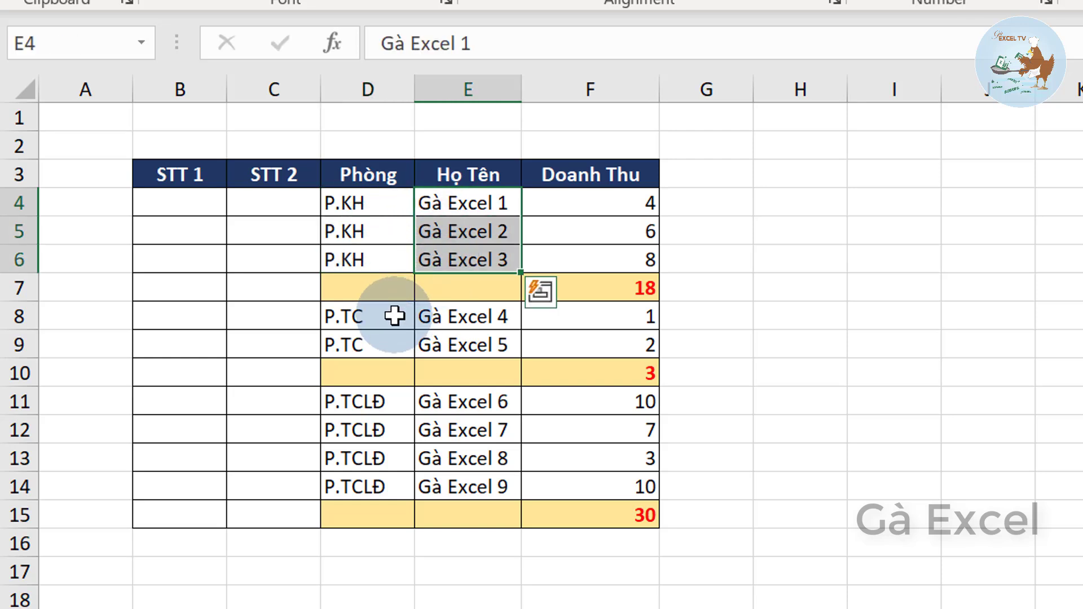
{"action": "left_click_drag", "start_coordinate": [394, 316], "coordinate": [394, 344]}
{"action": "left_click", "coordinate": [452, 337]}
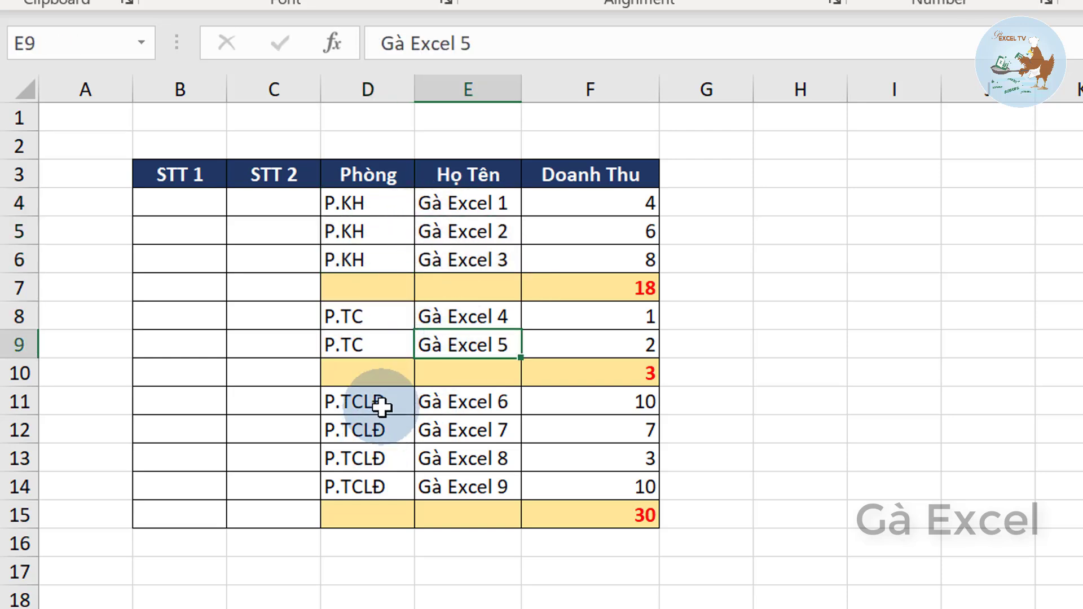
{"action": "left_click_drag", "start_coordinate": [379, 405], "coordinate": [378, 486]}
{"action": "left_click", "coordinate": [430, 405]}
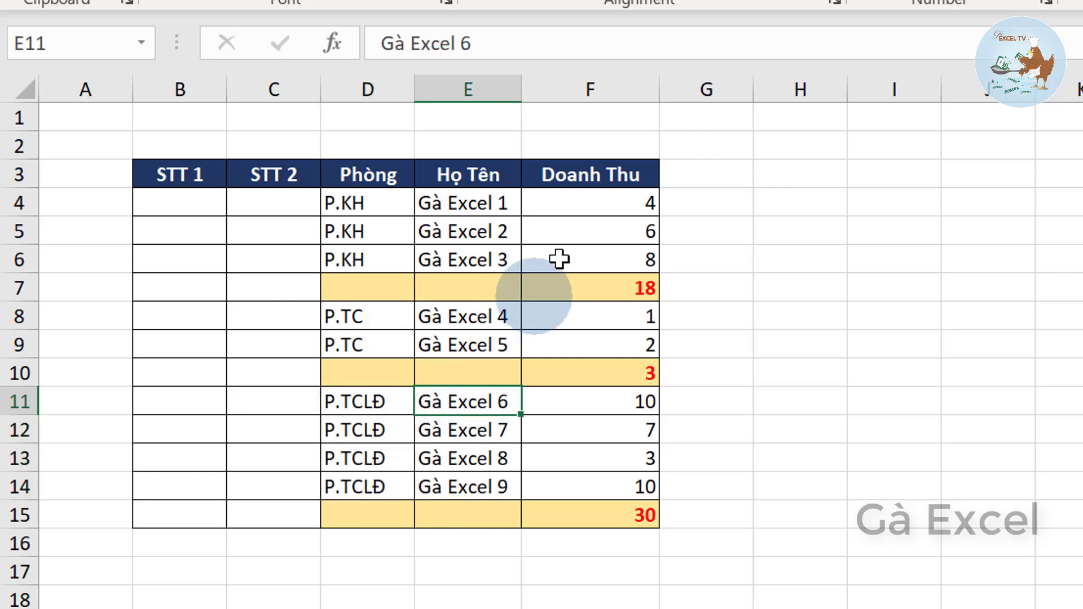
Review the P.KH revenue figures and the subtotal formulas in F7, F10 and F15.
{"action": "left_click_drag", "start_coordinate": [626, 200], "coordinate": [626, 256]}
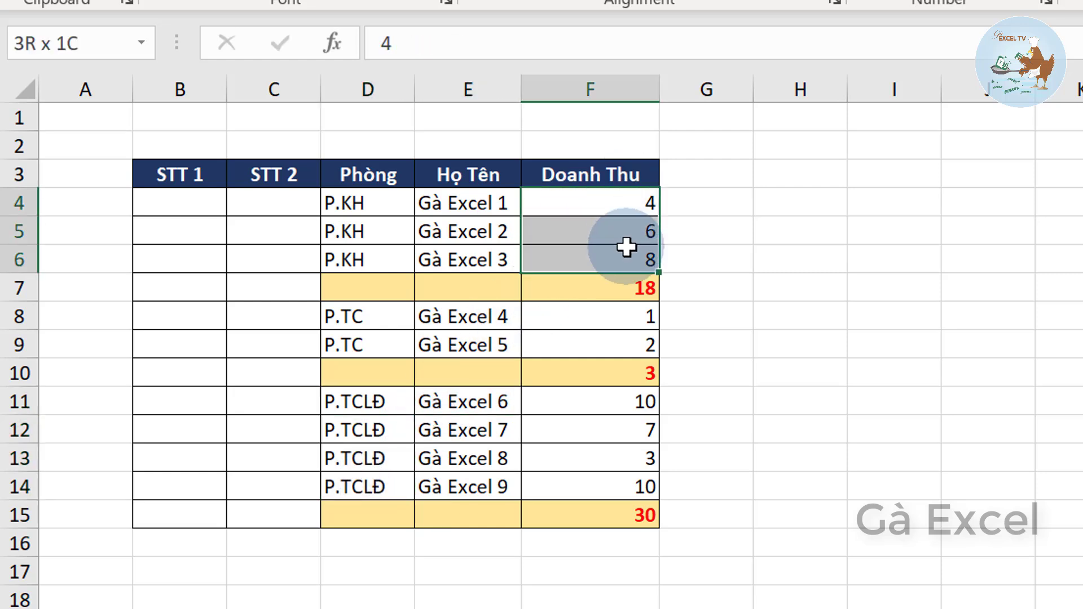
{"action": "left_click", "coordinate": [626, 283]}
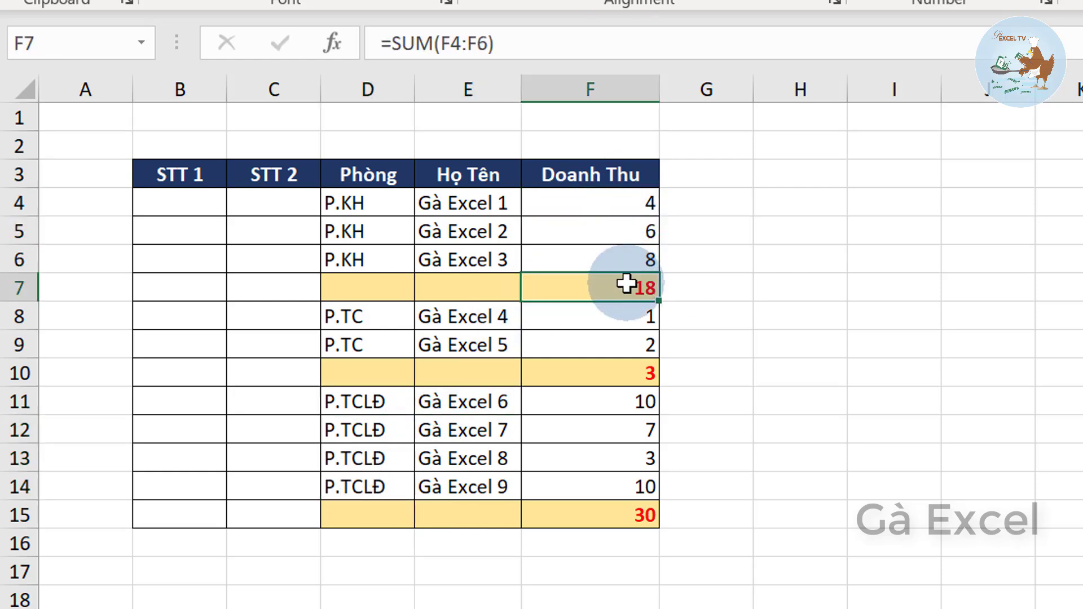
{"action": "left_click", "coordinate": [621, 377]}
{"action": "left_click", "coordinate": [616, 504]}
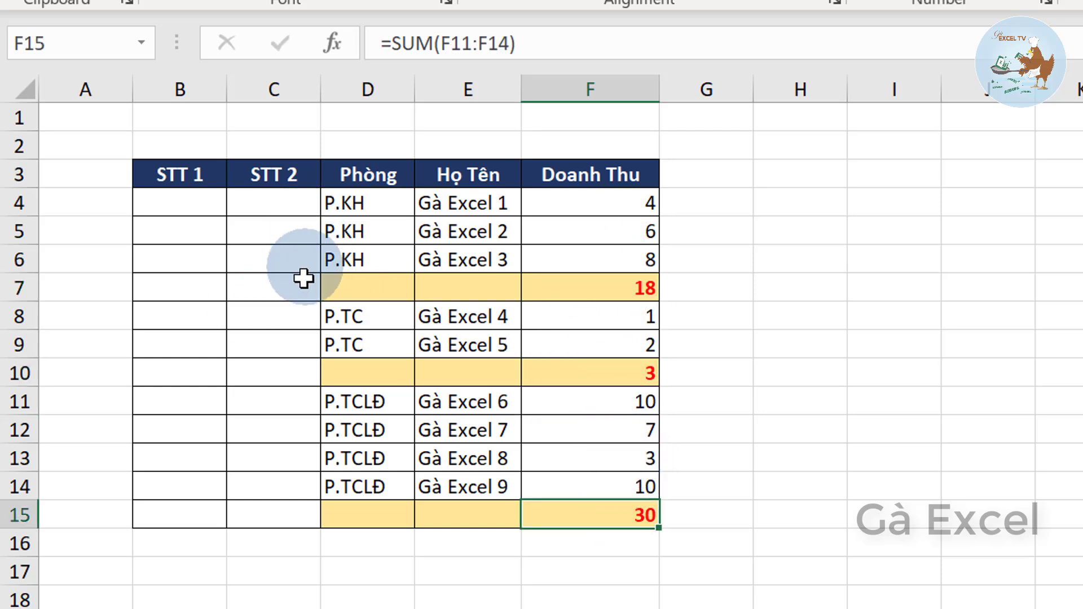
Point out the subtotal rows and the first STT 2 cell, C4.
{"action": "left_click_drag", "start_coordinate": [273, 290], "coordinate": [561, 290]}
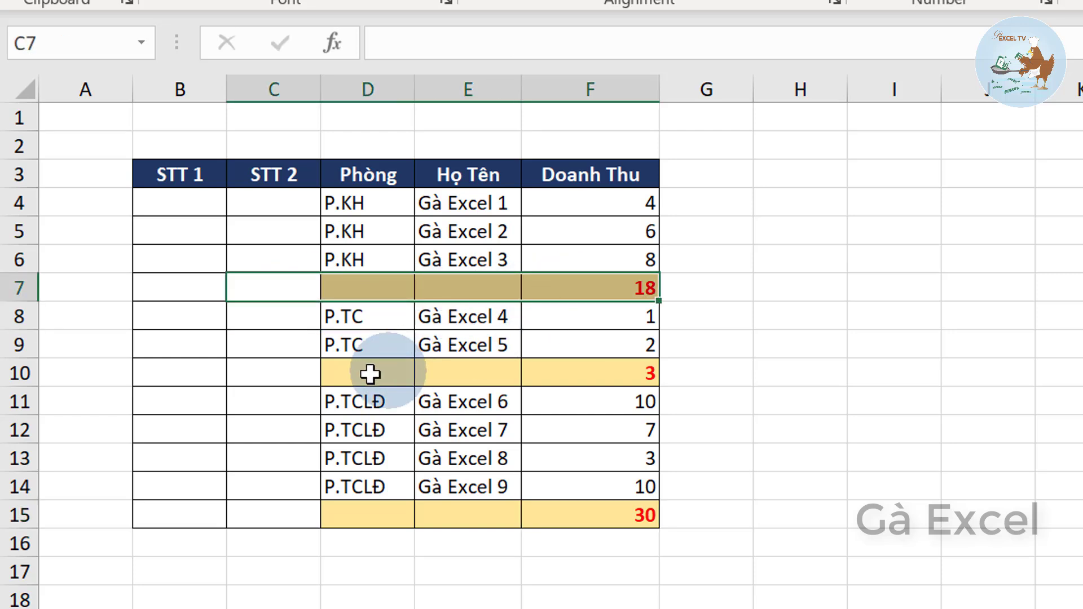
{"action": "left_click", "coordinate": [255, 359]}
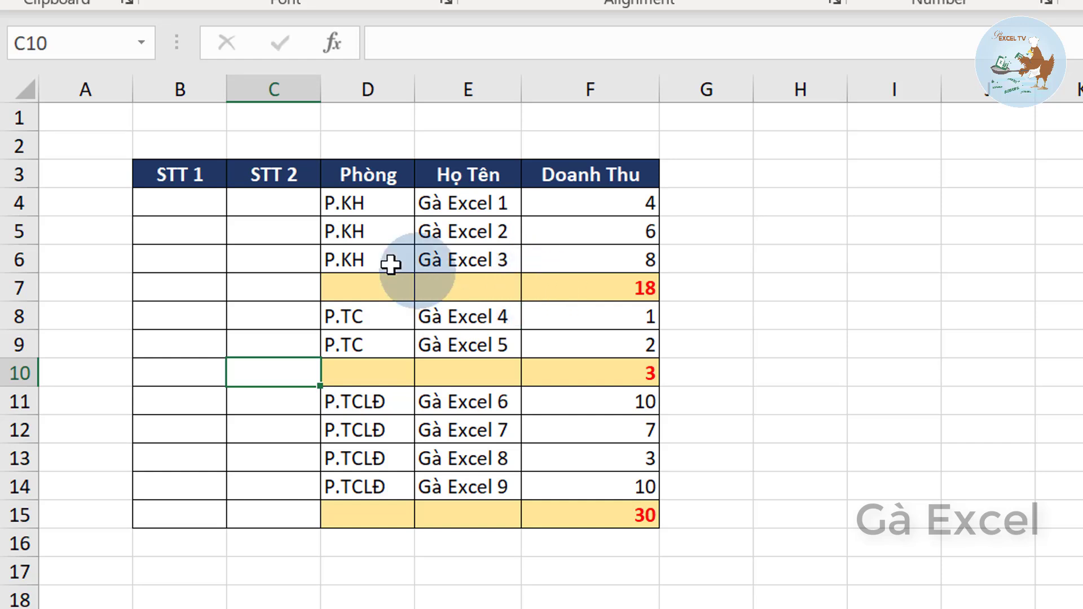
{"action": "left_click", "coordinate": [304, 198]}
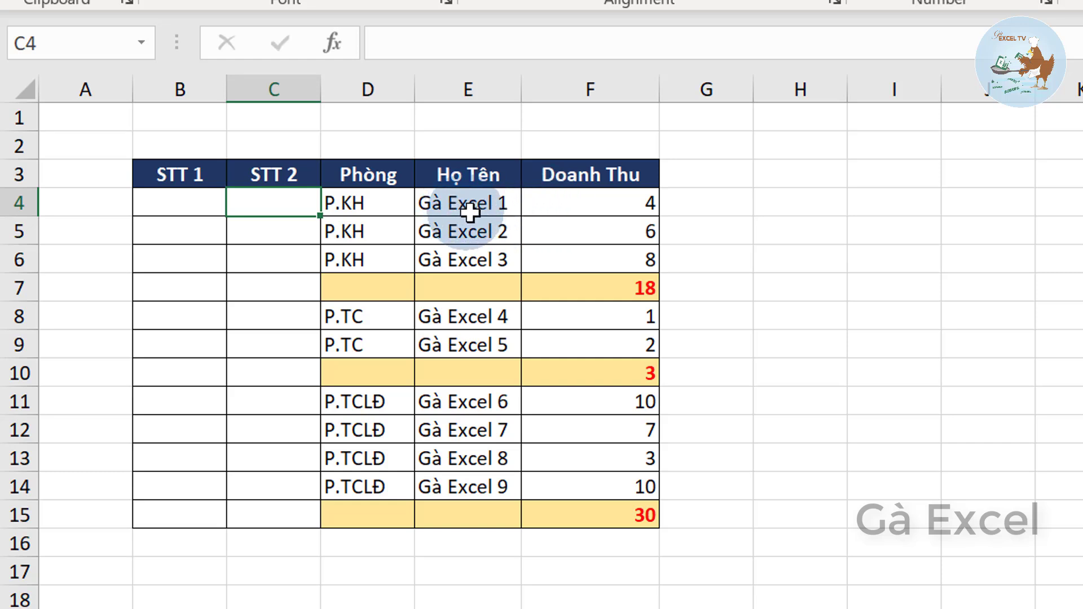
Step through the STT 2 cells C4:C14 for each department group.
{"action": "left_click", "coordinate": [263, 237]}
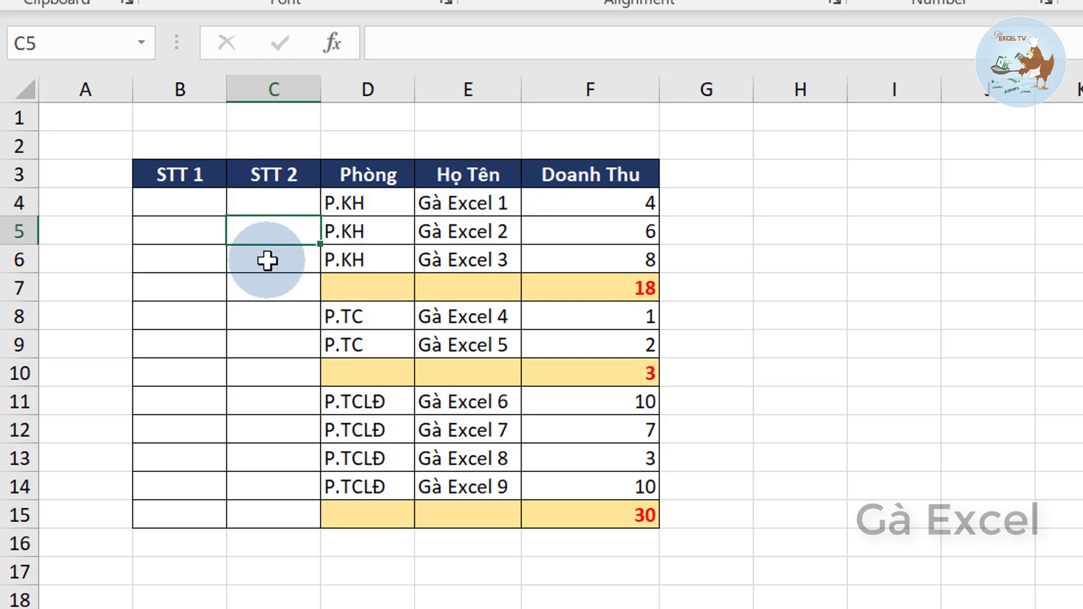
{"action": "left_click", "coordinate": [269, 260]}
{"action": "left_click", "coordinate": [271, 315]}
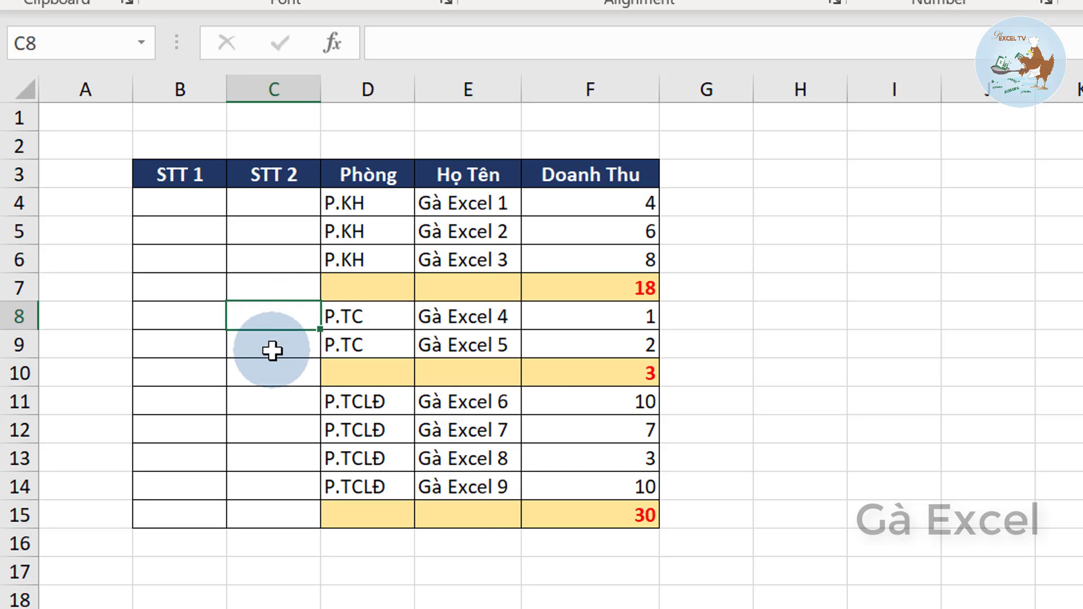
{"action": "left_click", "coordinate": [273, 344]}
{"action": "left_click", "coordinate": [275, 401]}
{"action": "left_click", "coordinate": [277, 433]}
{"action": "left_click", "coordinate": [274, 490]}
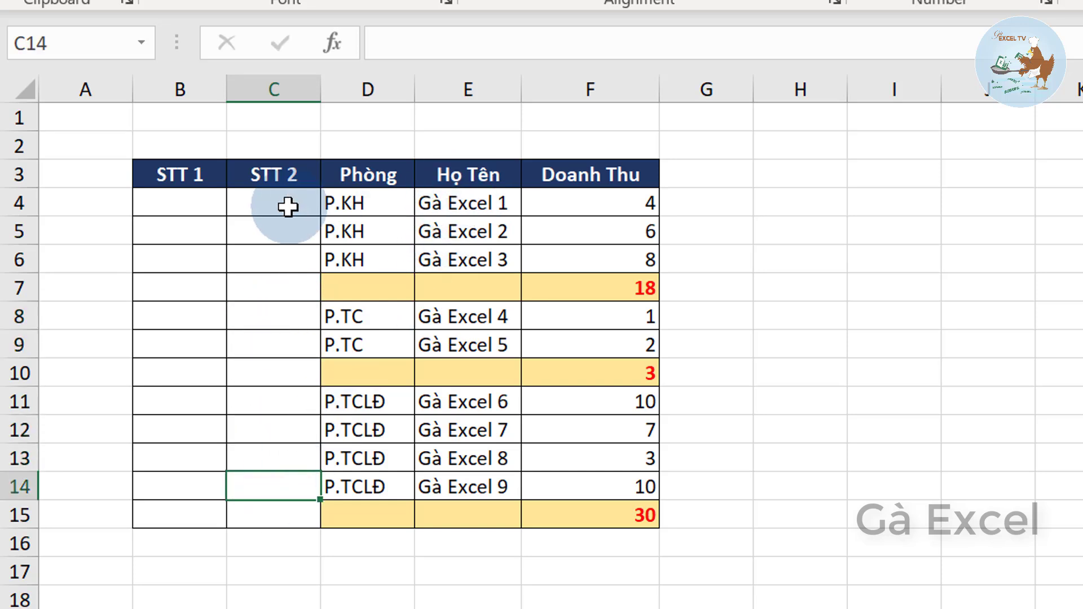
{"action": "mouse_move", "coordinate": [285, 206]}
{"action": "left_mouse_down"}
{"action": "mouse_move", "coordinate": [291, 307]}
{"action": "mouse_move", "coordinate": [275, 475]}
{"action": "left_mouse_up"}
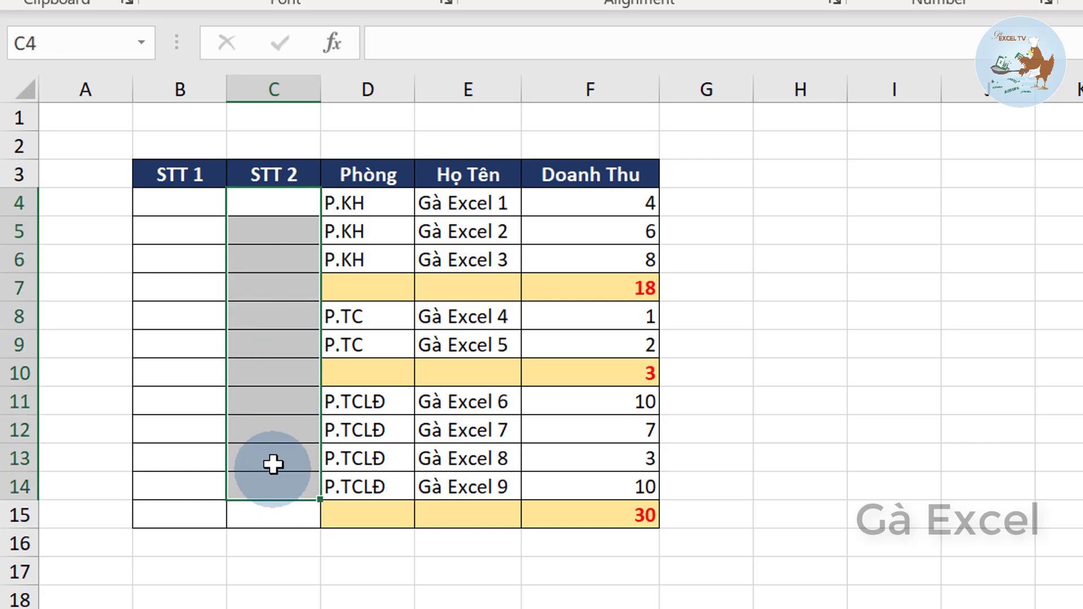
{"action": "left_click", "coordinate": [286, 375]}
{"action": "left_click", "coordinate": [292, 288]}
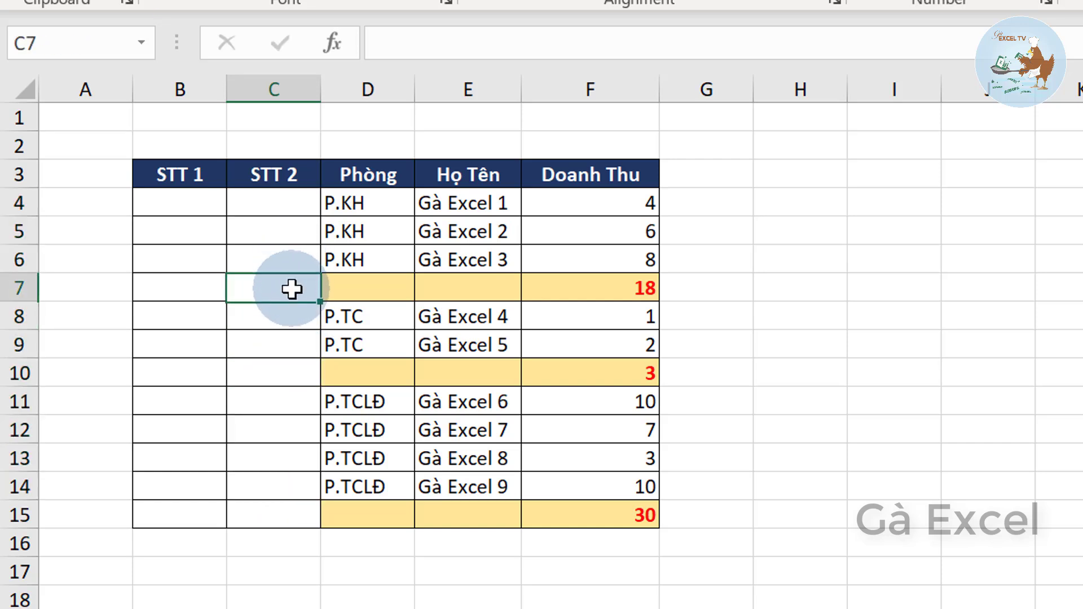
Walk through the STT 1 cells B4:B14 group by group, then select C4.
{"action": "left_click", "coordinate": [201, 201]}
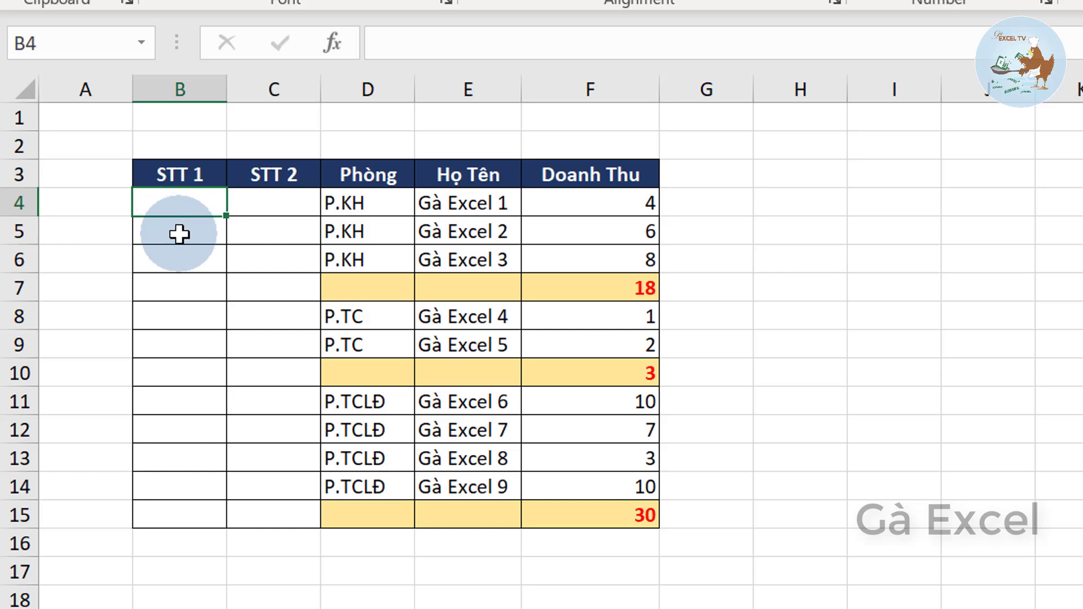
{"action": "left_click_drag", "start_coordinate": [178, 223], "coordinate": [178, 262]}
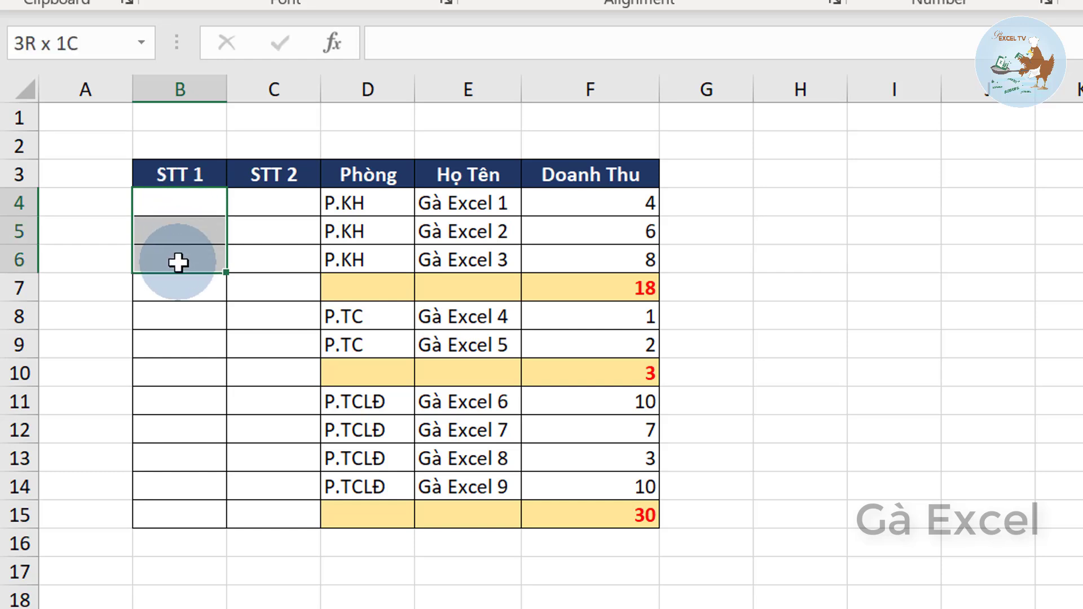
{"action": "left_click", "coordinate": [186, 207]}
{"action": "left_click", "coordinate": [176, 257]}
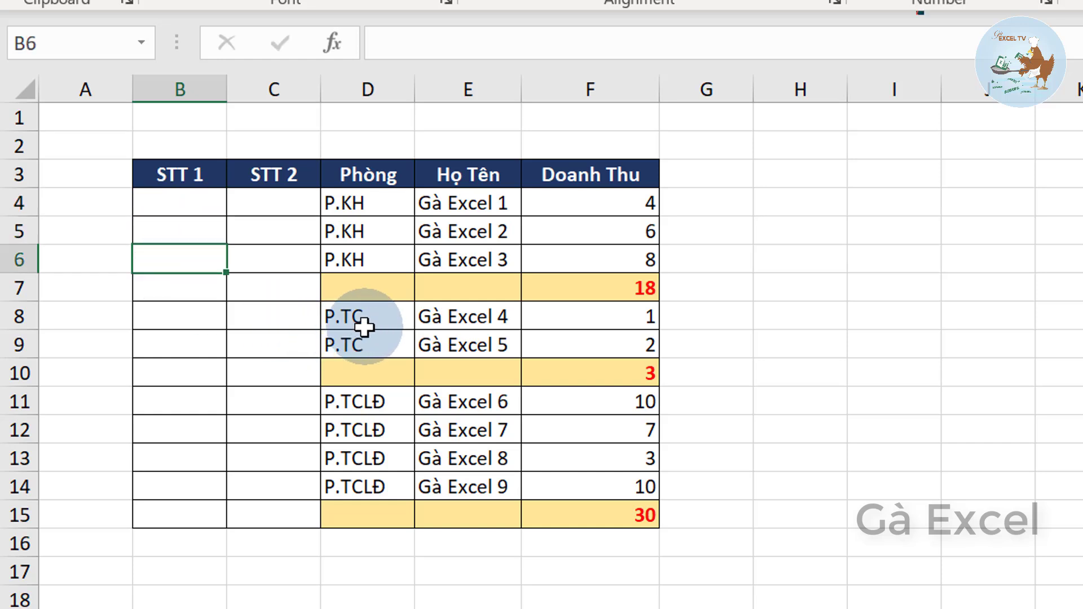
{"action": "left_click", "coordinate": [165, 313]}
{"action": "left_click", "coordinate": [159, 343]}
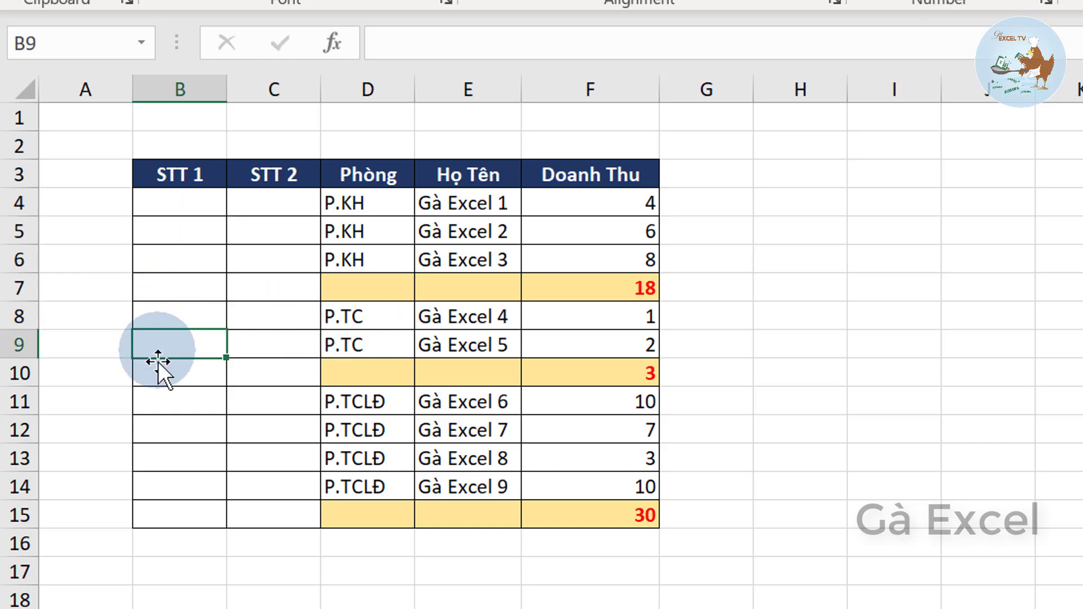
{"action": "left_click", "coordinate": [350, 403]}
{"action": "left_click", "coordinate": [166, 402]}
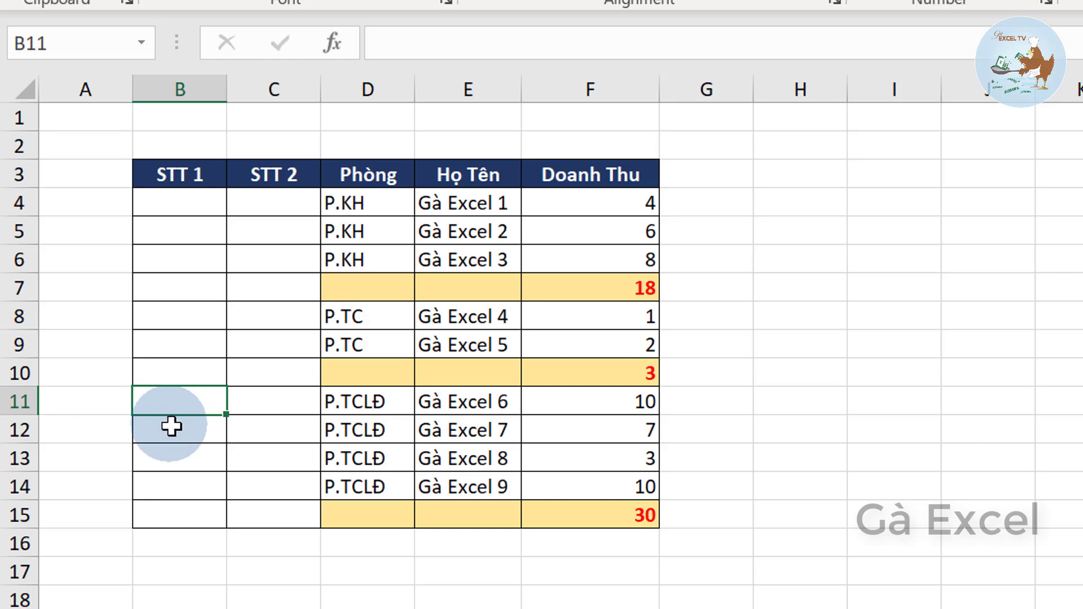
{"action": "left_click", "coordinate": [171, 427]}
{"action": "left_click", "coordinate": [172, 454]}
{"action": "left_click", "coordinate": [171, 483]}
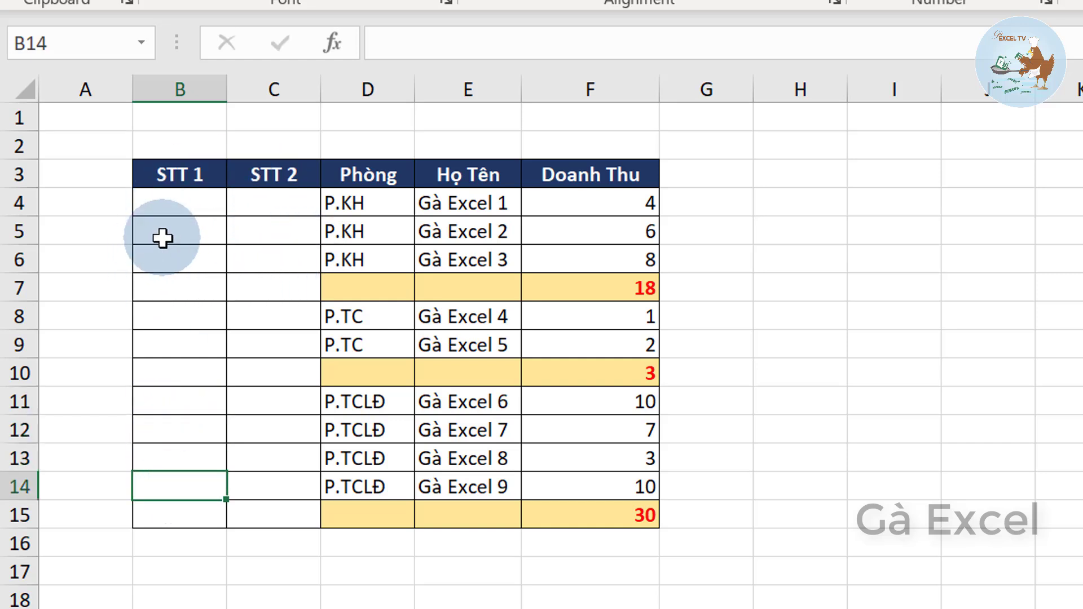
{"action": "left_click", "coordinate": [254, 171]}
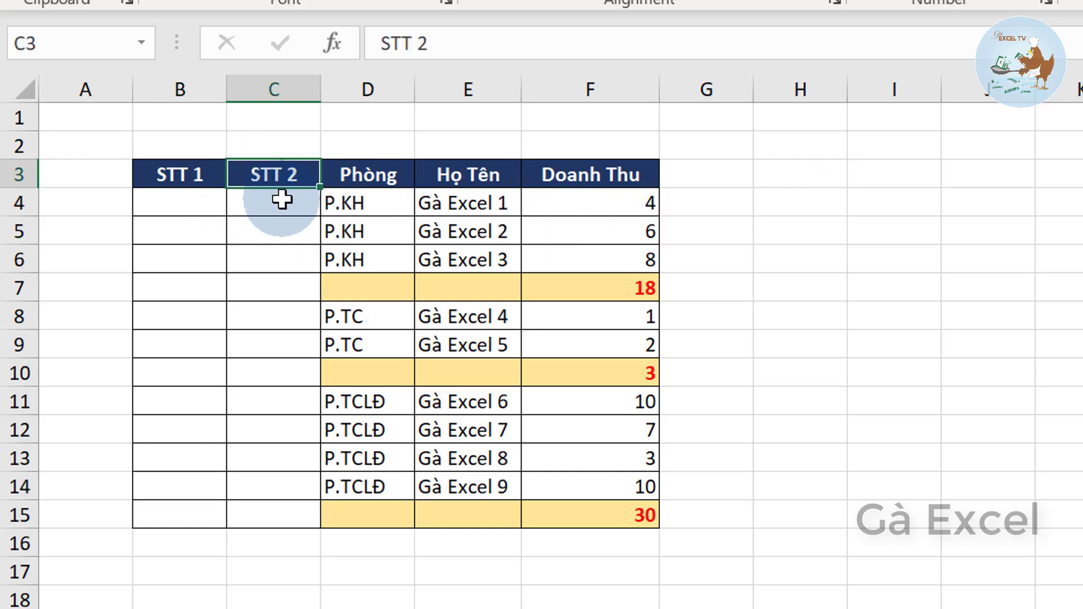
{"action": "left_click", "coordinate": [285, 202]}
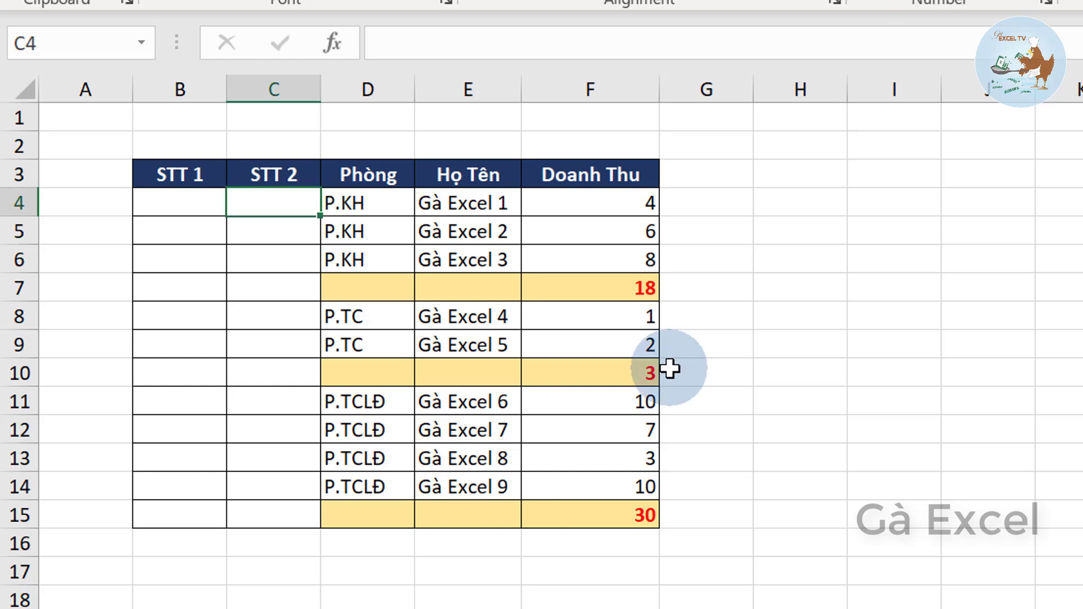
In C4, start an IF formula testing whether department cell D4 is blank.
{"action": "type", "text": "=i"}
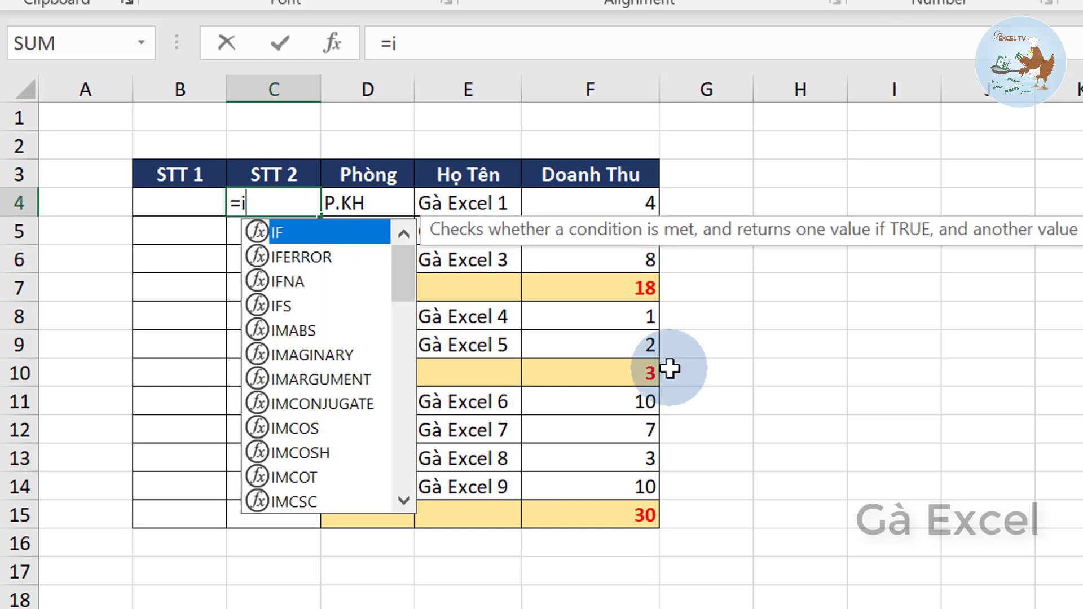
{"action": "type", "text": "f"}
{"action": "key", "text": "Tab"}
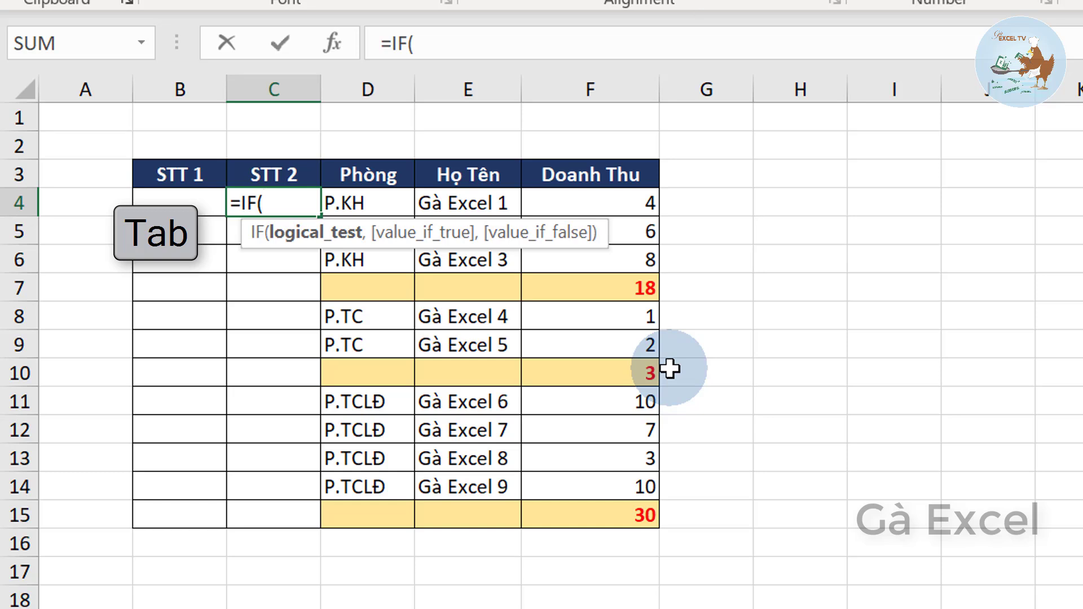
{"action": "left_click", "coordinate": [374, 198]}
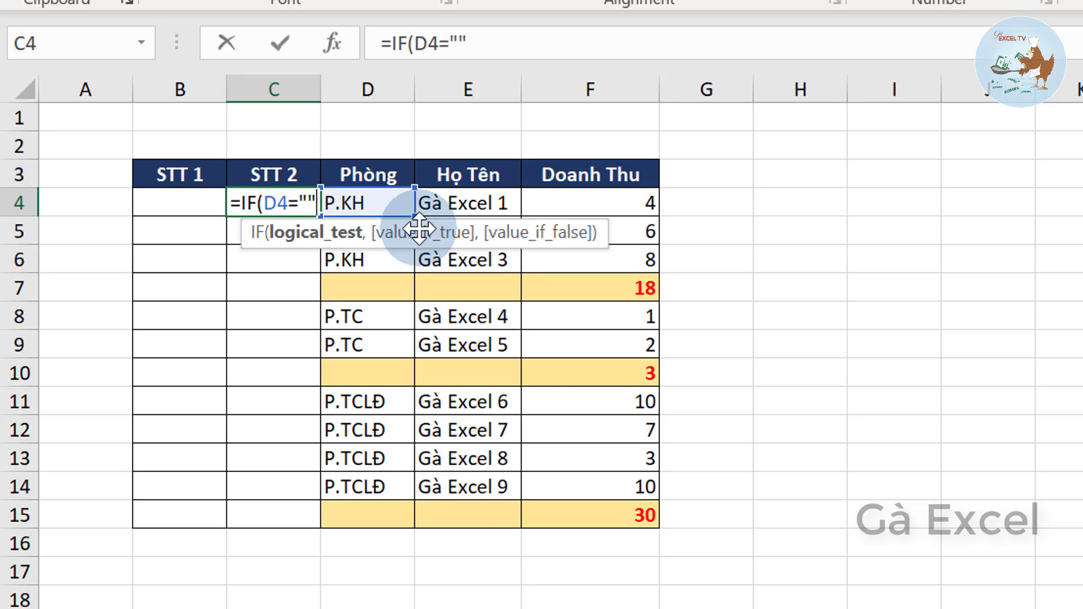
{"action": "type", "text": ","}
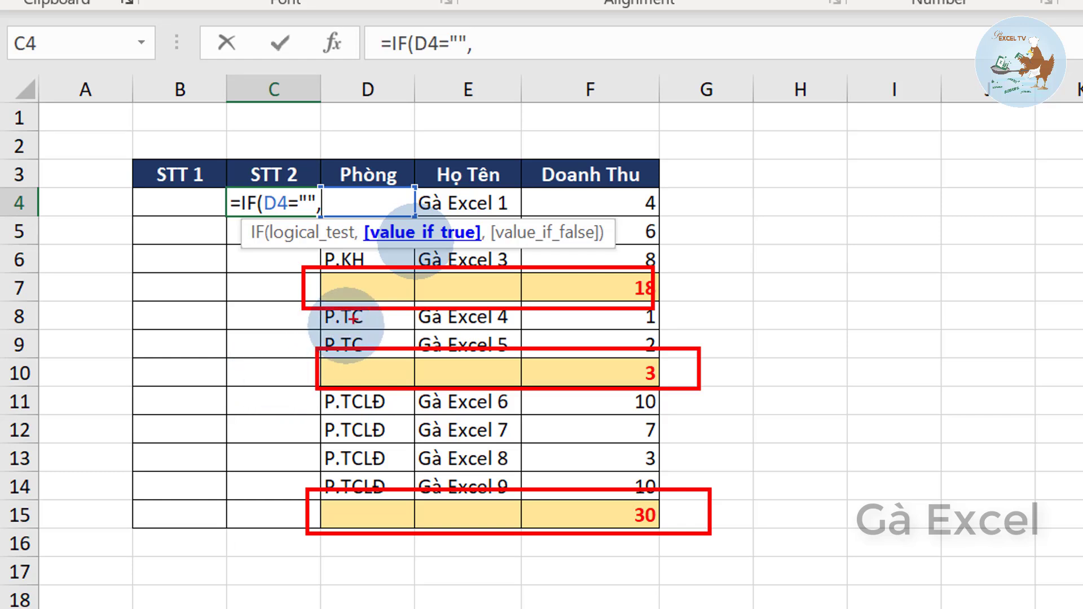
Circle the empty department cell in row 7 and add "" as the value-if-true result.
{"action": "mouse_move", "coordinate": [367, 281]}
{"action": "left_mouse_down"}
{"action": "mouse_move", "coordinate": [346, 294]}
{"action": "mouse_move", "coordinate": [372, 293]}
{"action": "left_mouse_up"}
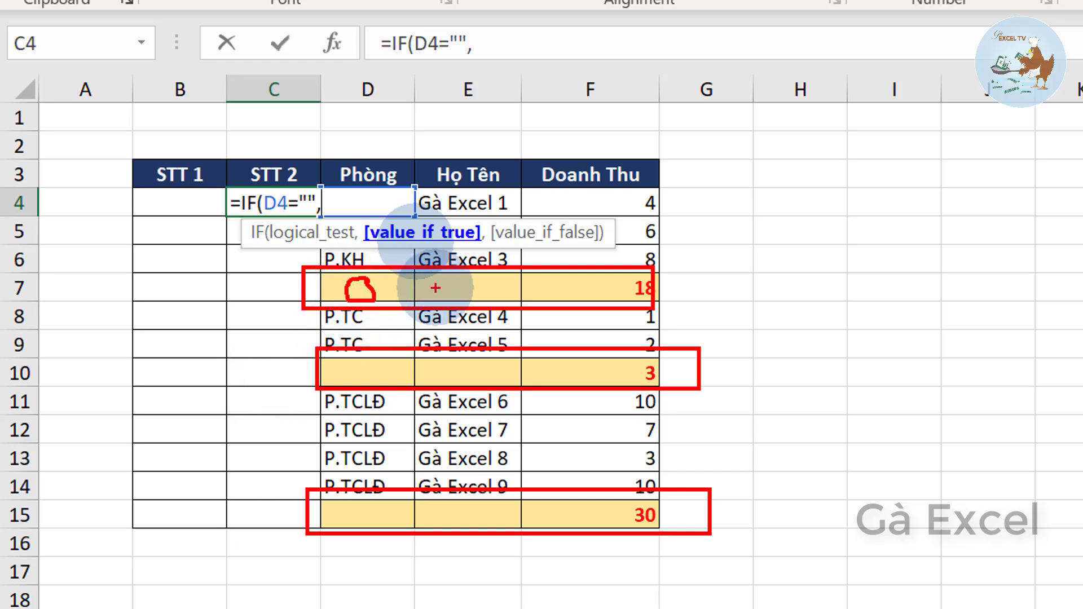
{"action": "left_click", "coordinate": [455, 187]}
{"action": "type", "text": "\""}
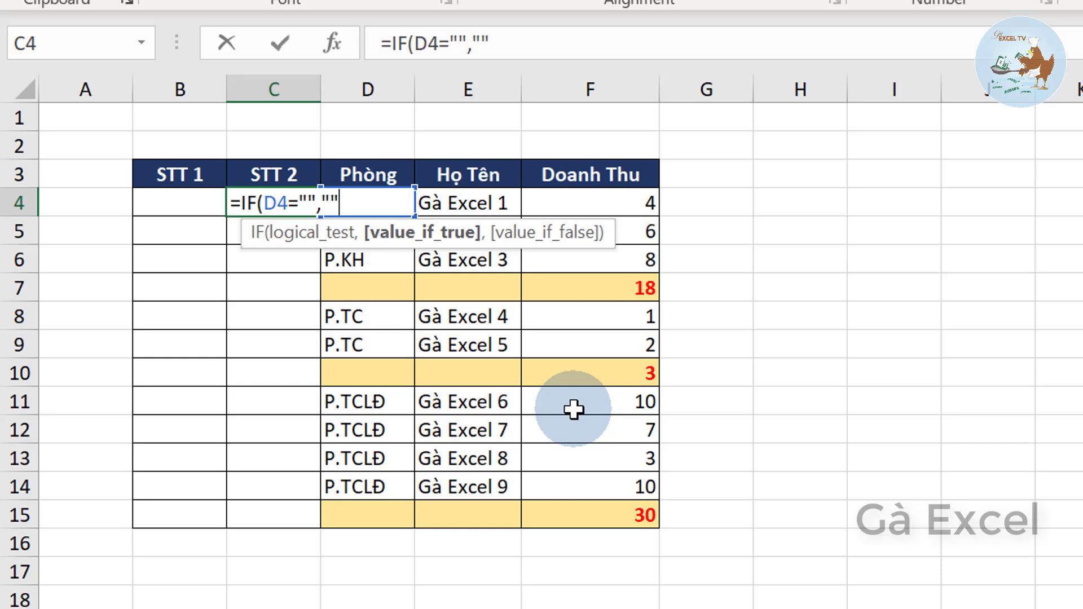
Add COUNTA($E$4:E4) as the false result, an anchored expanding range over the names.
{"action": "type", "text": ","}
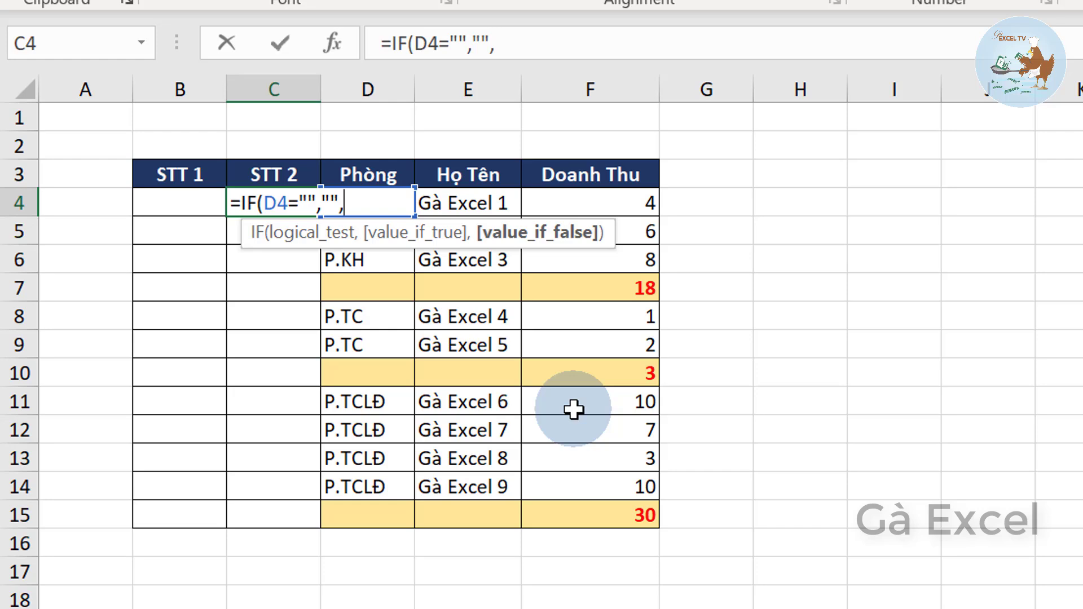
{"action": "type", "text": "cou"}
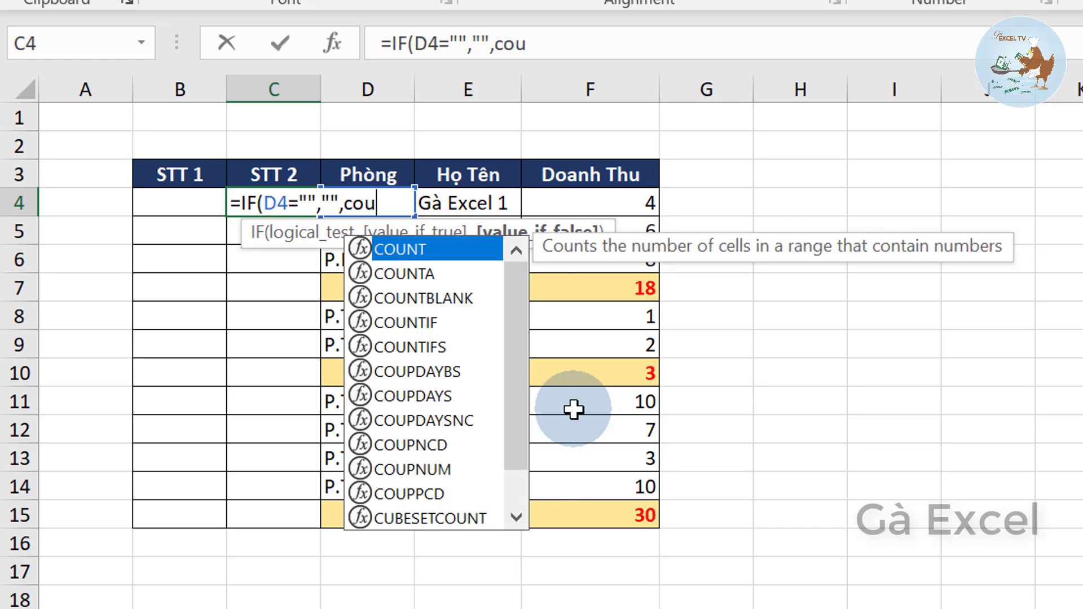
{"action": "type", "text": "nta"}
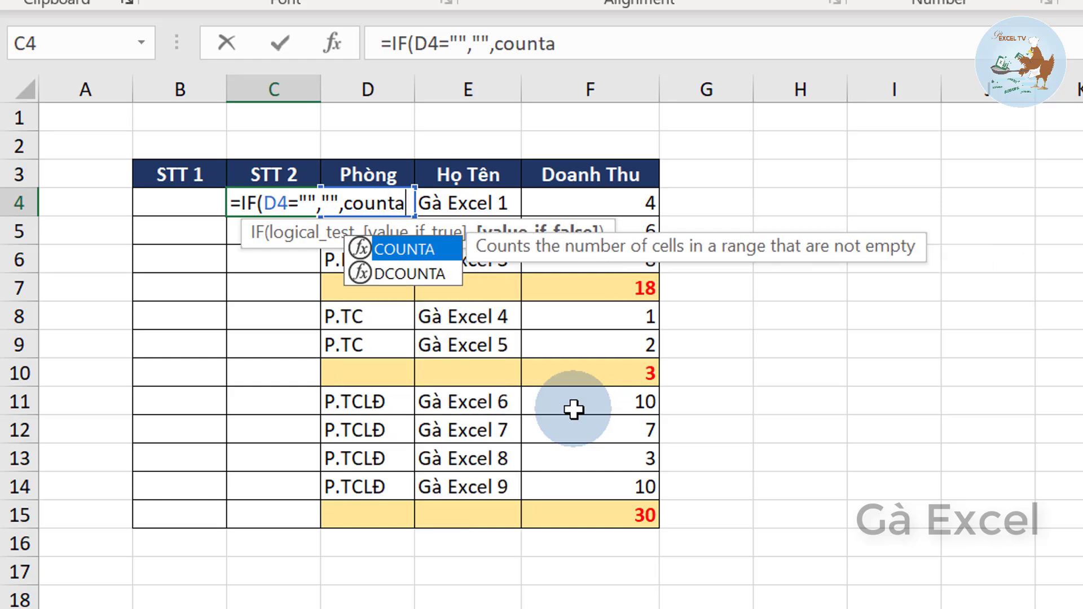
{"action": "type", "text": "("}
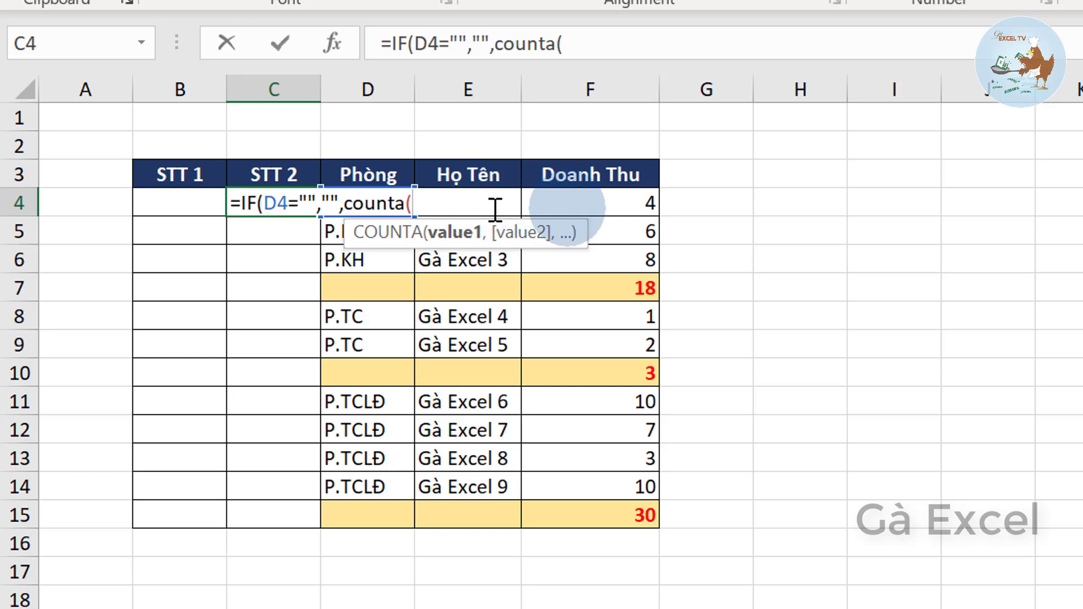
{"action": "left_click", "coordinate": [599, 210]}
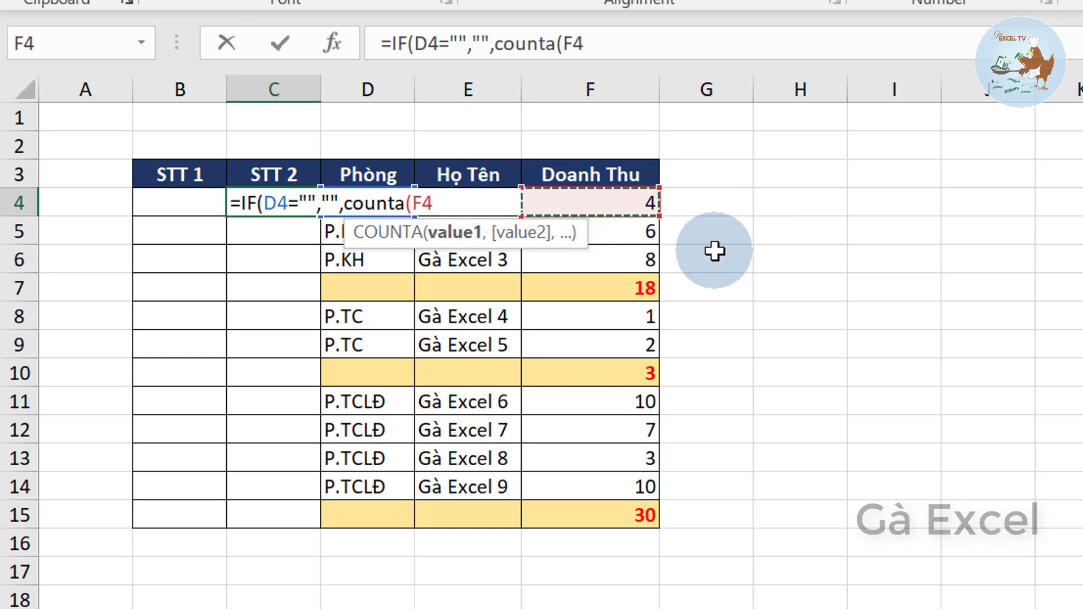
{"action": "key", "text": "Left"}
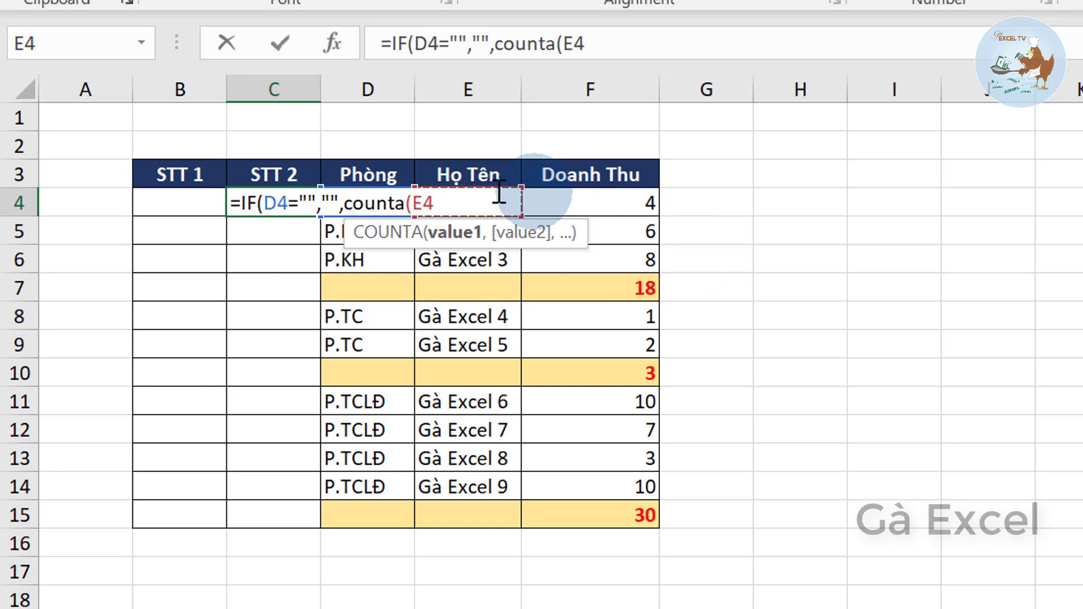
{"action": "key", "text": "BackSpace"}
{"action": "key", "text": "BackSpace"}
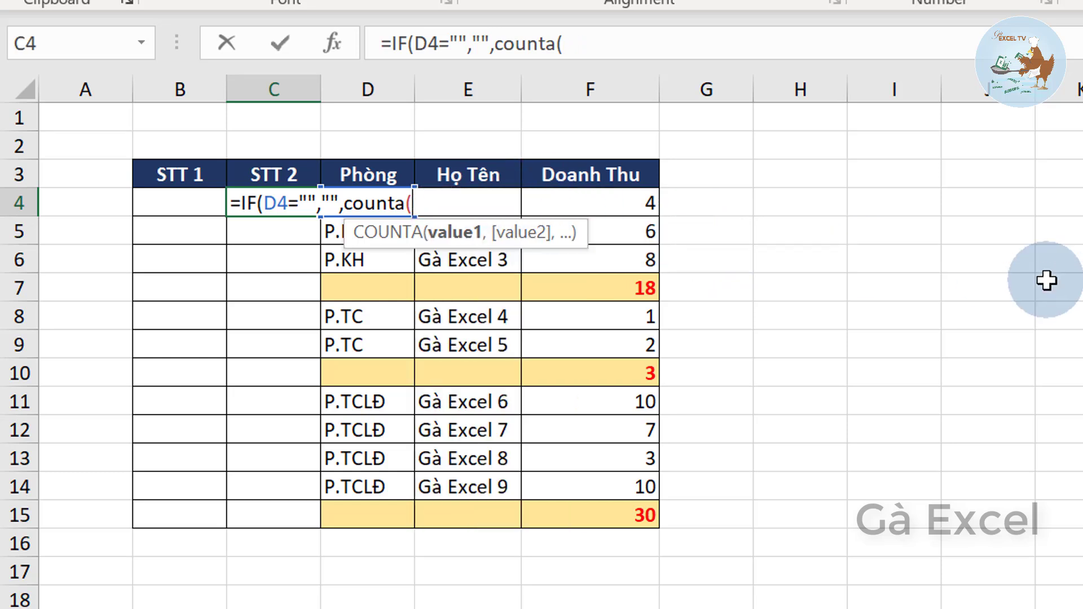
{"action": "type", "text": "E4:"}
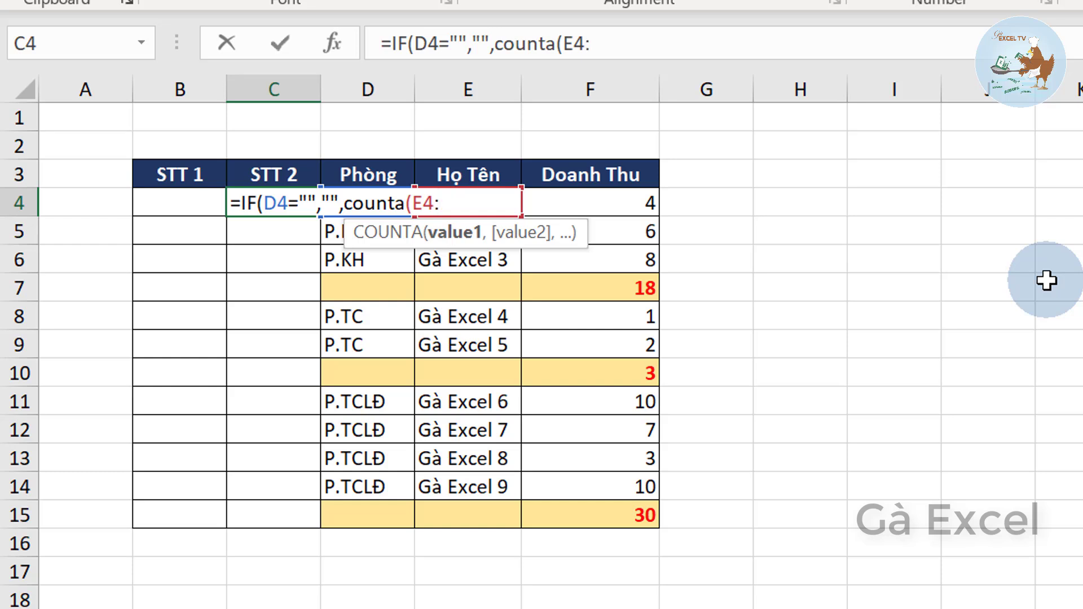
{"action": "type", "text": "E4"}
{"action": "type", "text": ")"}
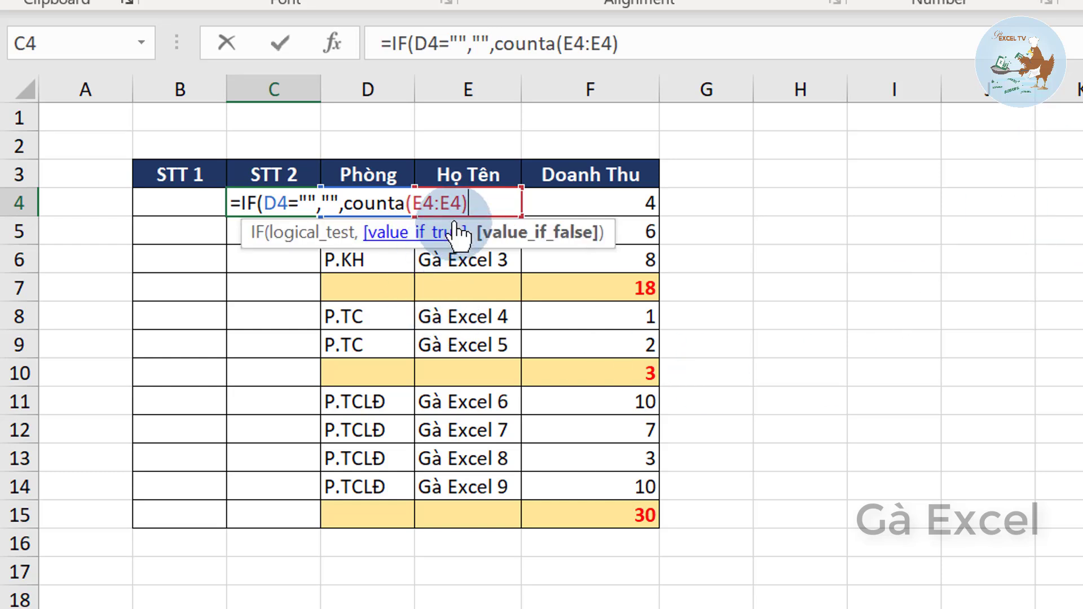
{"action": "left_click", "coordinate": [425, 203]}
{"action": "key", "text": "F4"}
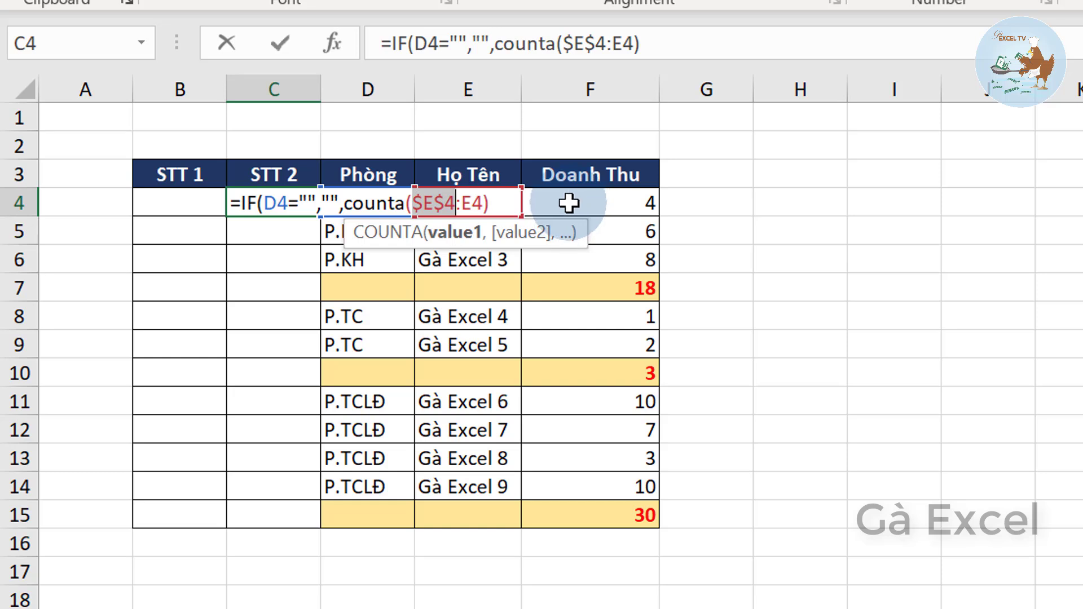
{"action": "left_click", "coordinate": [502, 211]}
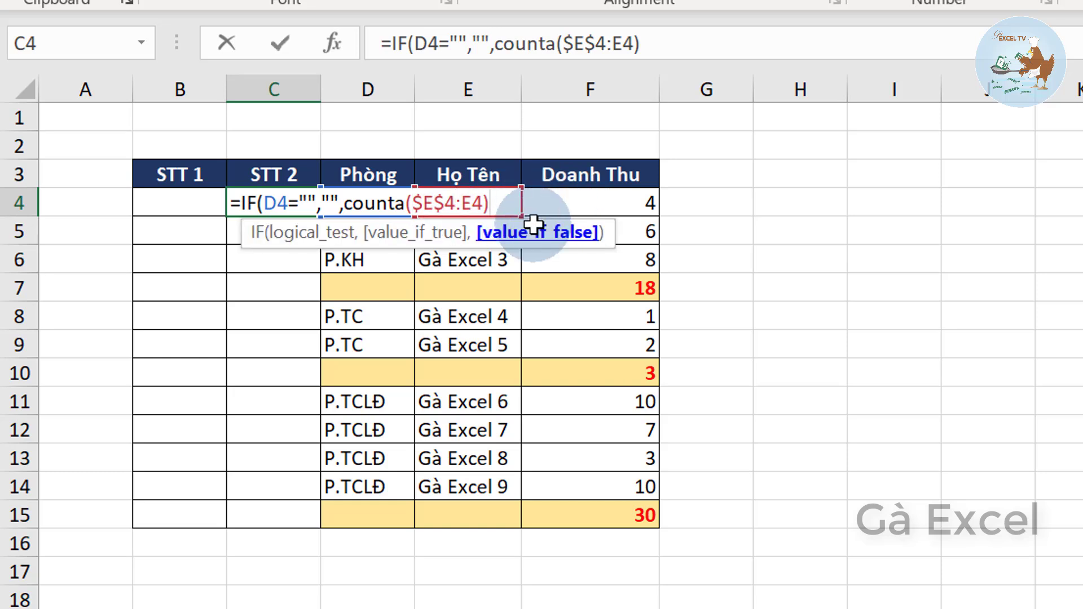
{"action": "type", "text": ")"}
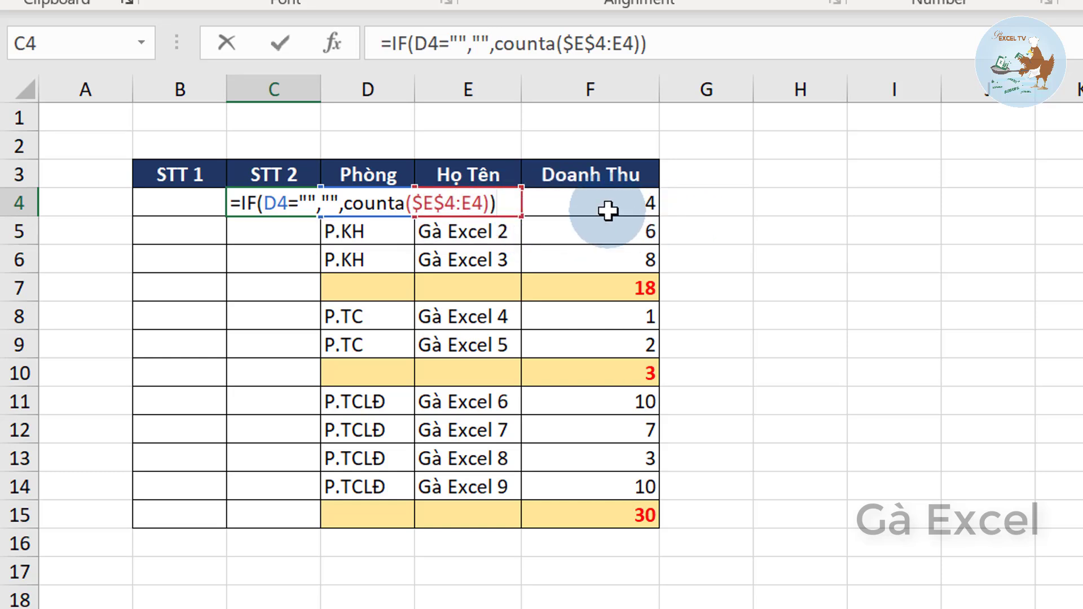
{"action": "left_click_drag", "start_coordinate": [257, 225], "coordinate": [341, 226]}
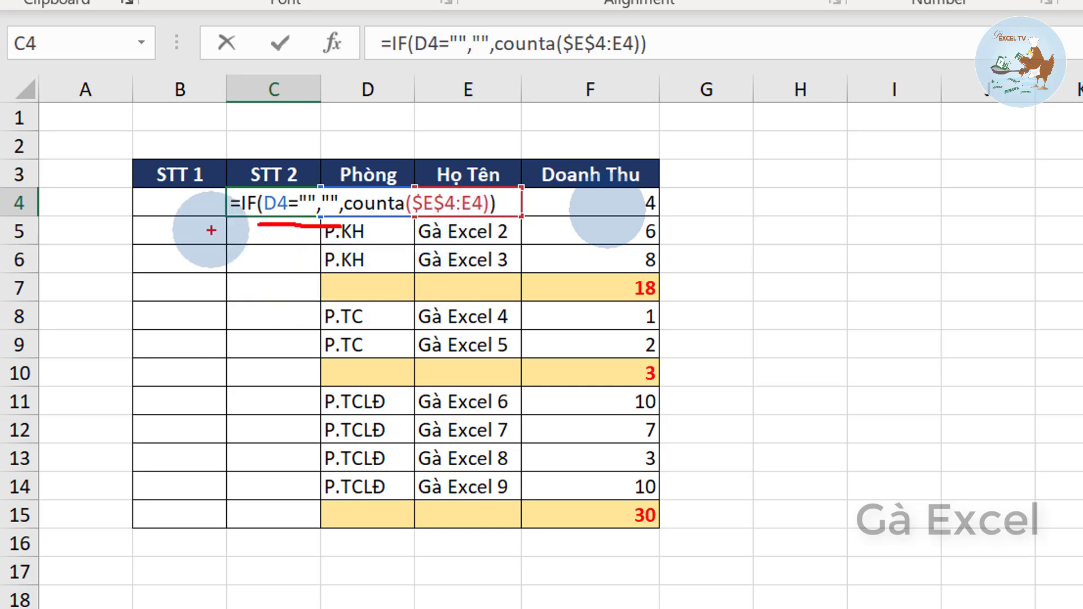
Annotate the STT 2 column and Họ Tên range, clear the marks, and enter C4's formula.
{"action": "left_click_drag", "start_coordinate": [142, 230], "coordinate": [213, 230]}
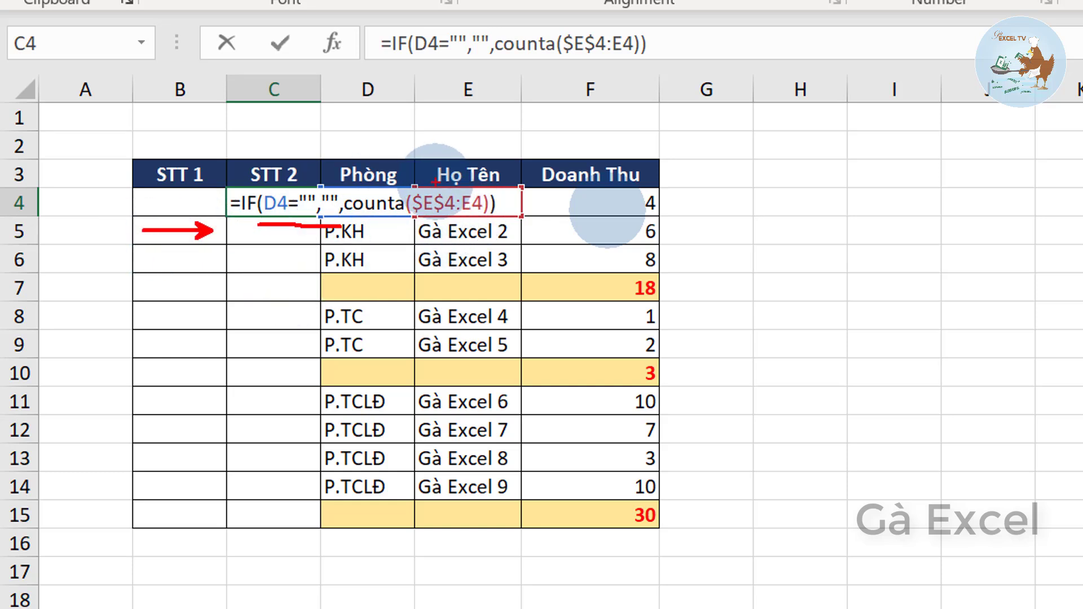
{"action": "left_click_drag", "start_coordinate": [435, 182], "coordinate": [426, 122]}
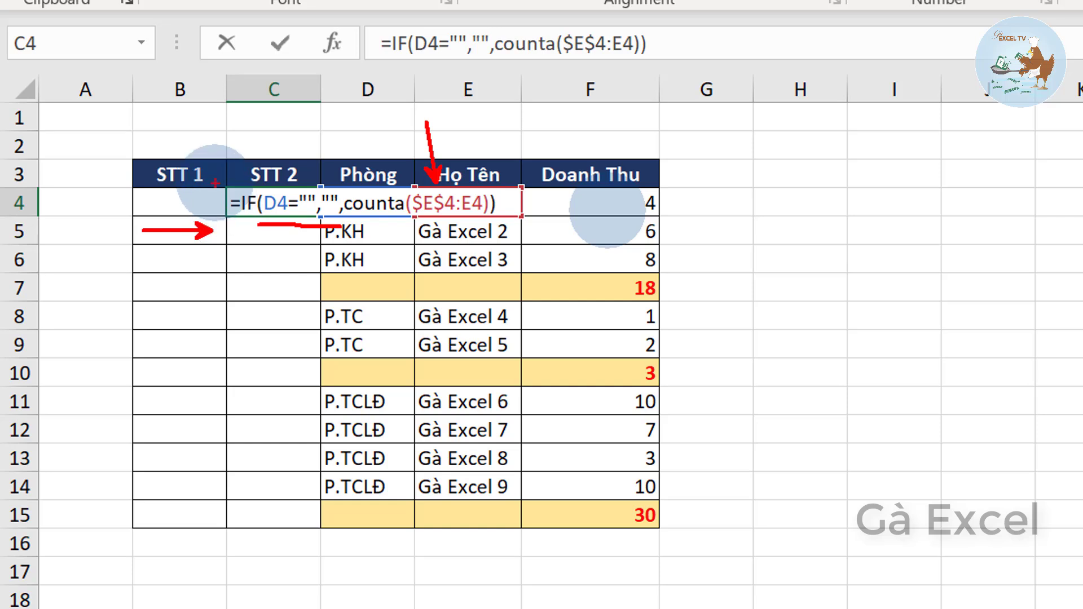
{"action": "left_click_drag", "start_coordinate": [215, 182], "coordinate": [327, 429]}
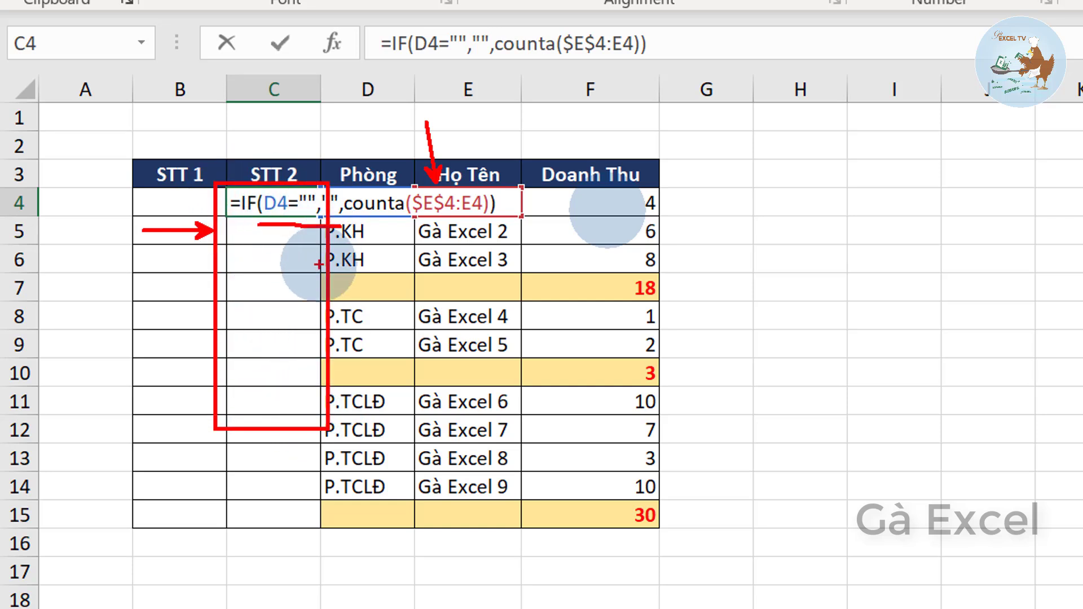
{"action": "key", "text": "Escape"}
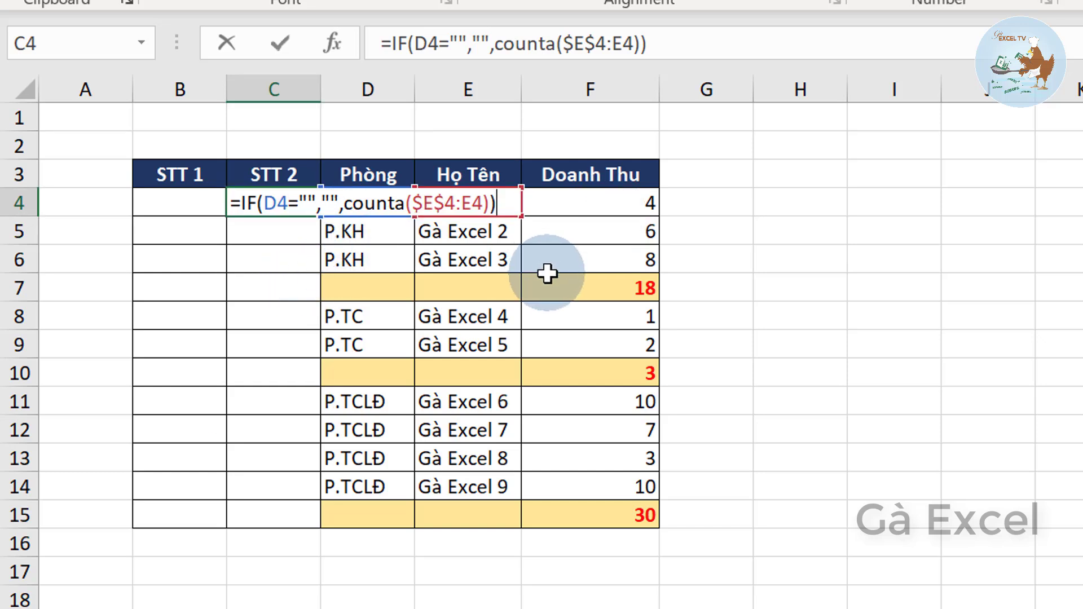
{"action": "key", "text": "Return"}
Fill the C4 formula down to C14 and inspect the formulas in C6, C7, C8, C9 and C11.
{"action": "left_click", "coordinate": [252, 205]}
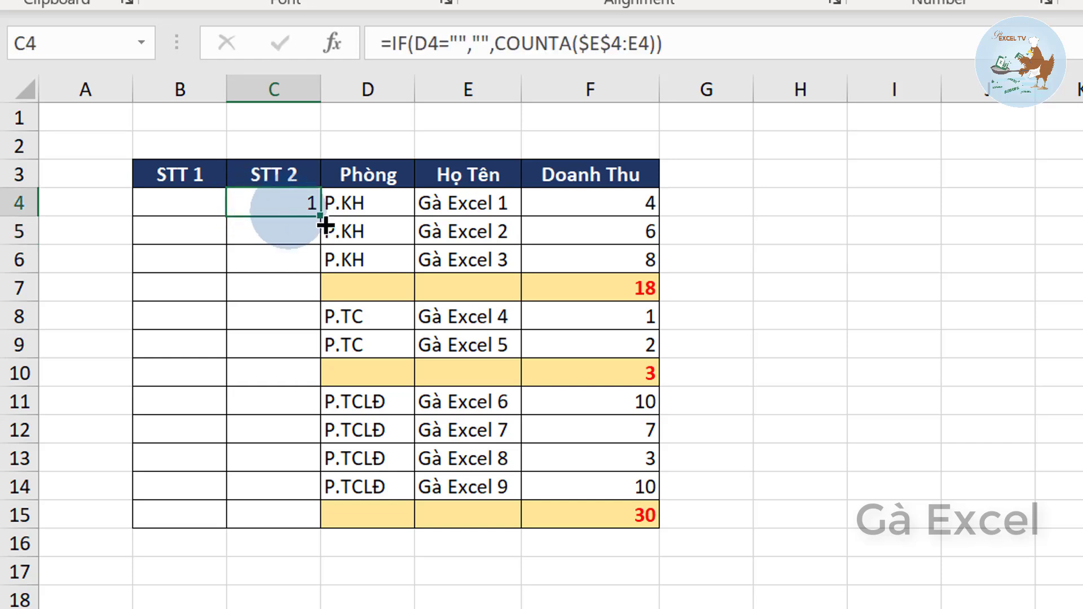
{"action": "double_click", "coordinate": [320, 216]}
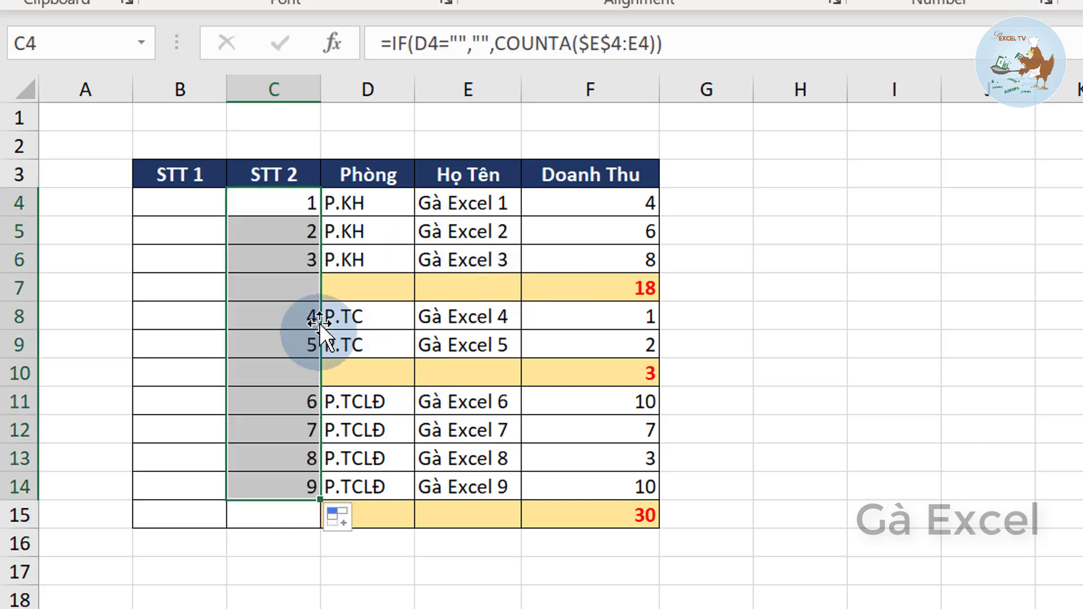
{"action": "left_click", "coordinate": [281, 220]}
{"action": "left_click", "coordinate": [285, 258]}
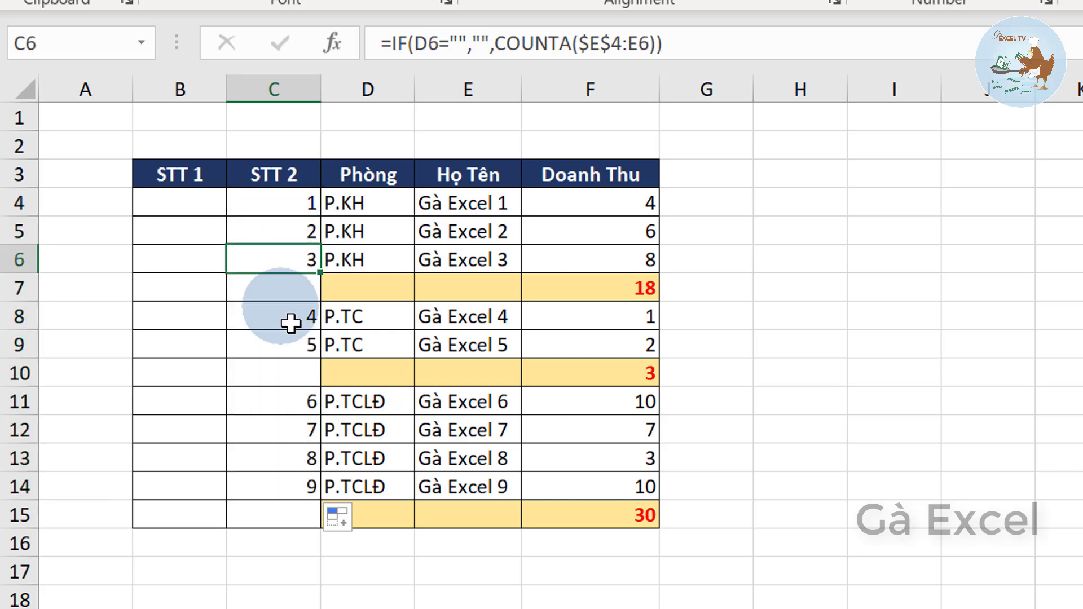
{"action": "left_click", "coordinate": [290, 321]}
{"action": "left_click", "coordinate": [292, 340]}
{"action": "left_click", "coordinate": [283, 282]}
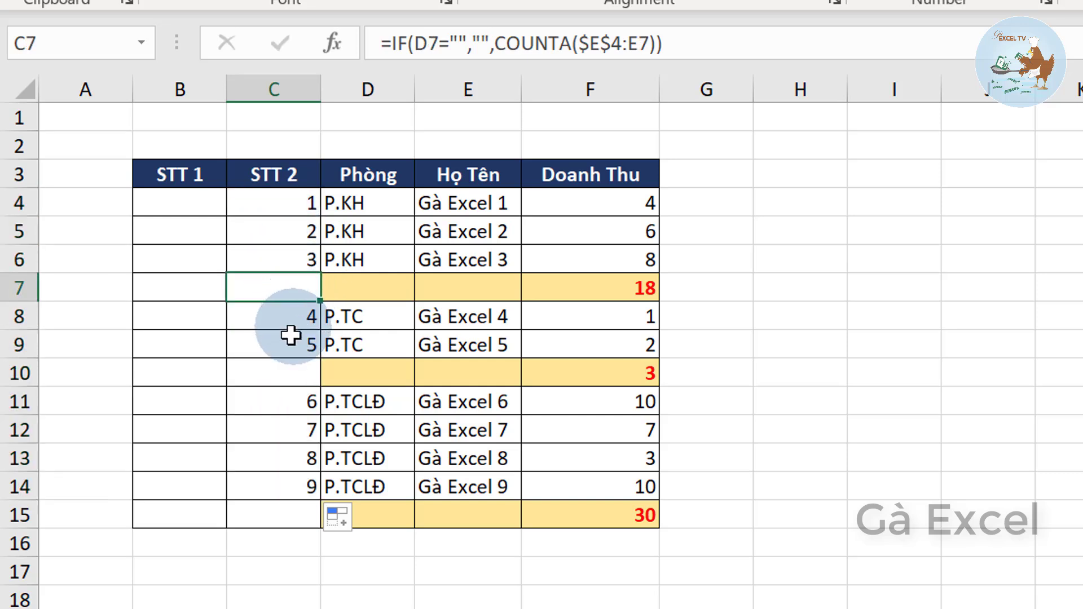
{"action": "double_click", "coordinate": [279, 402]}
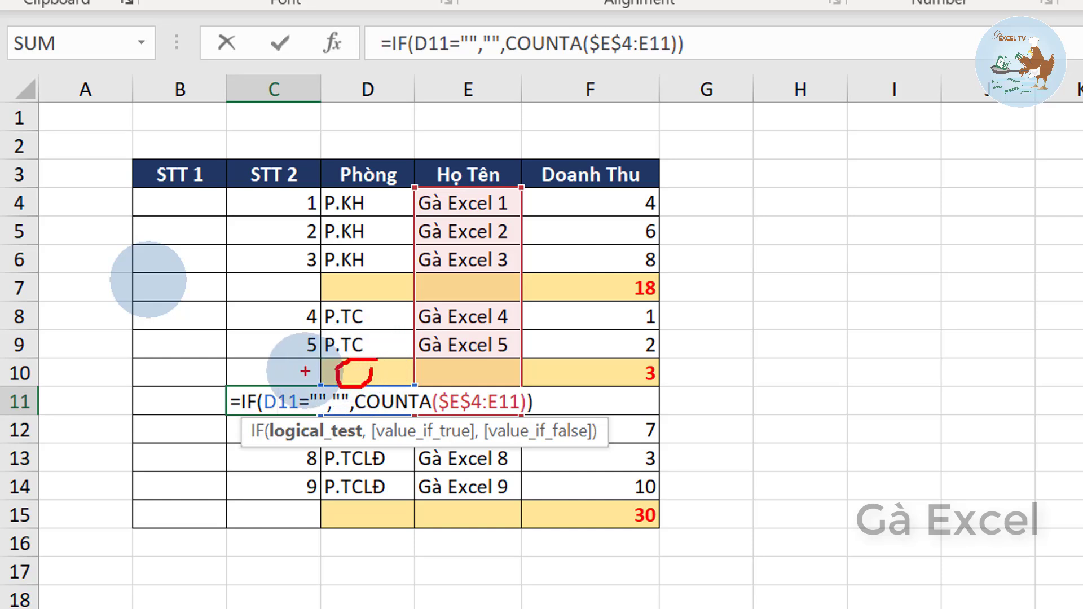
Annotate how the COUNTA range skips the blank subtotal cells E7 and E10, then clear the marks.
{"action": "left_click_drag", "start_coordinate": [310, 372], "coordinate": [282, 359]}
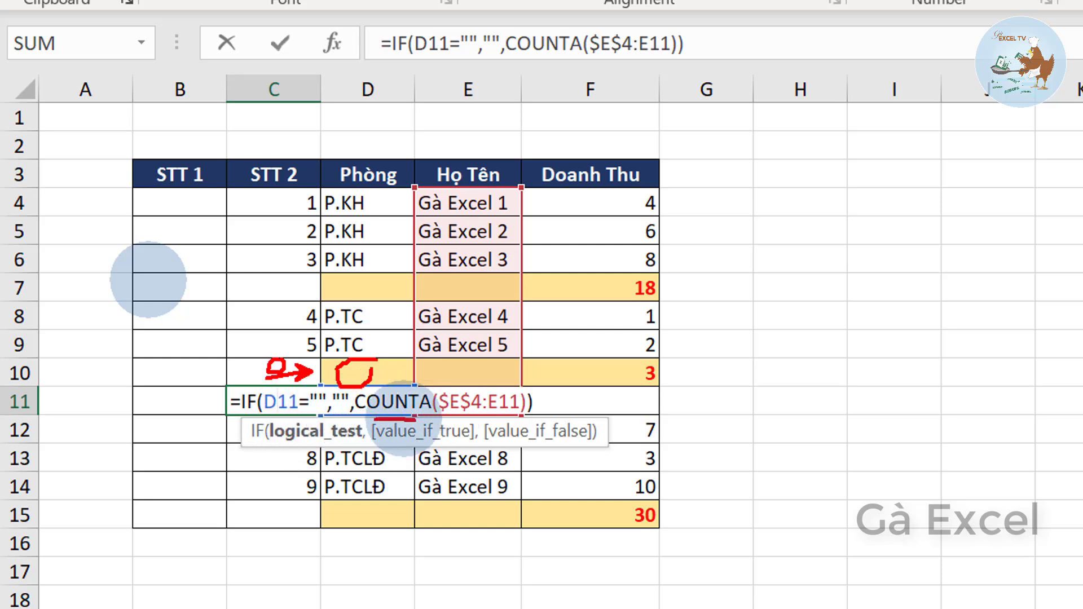
{"action": "left_click_drag", "start_coordinate": [375, 419], "coordinate": [497, 420]}
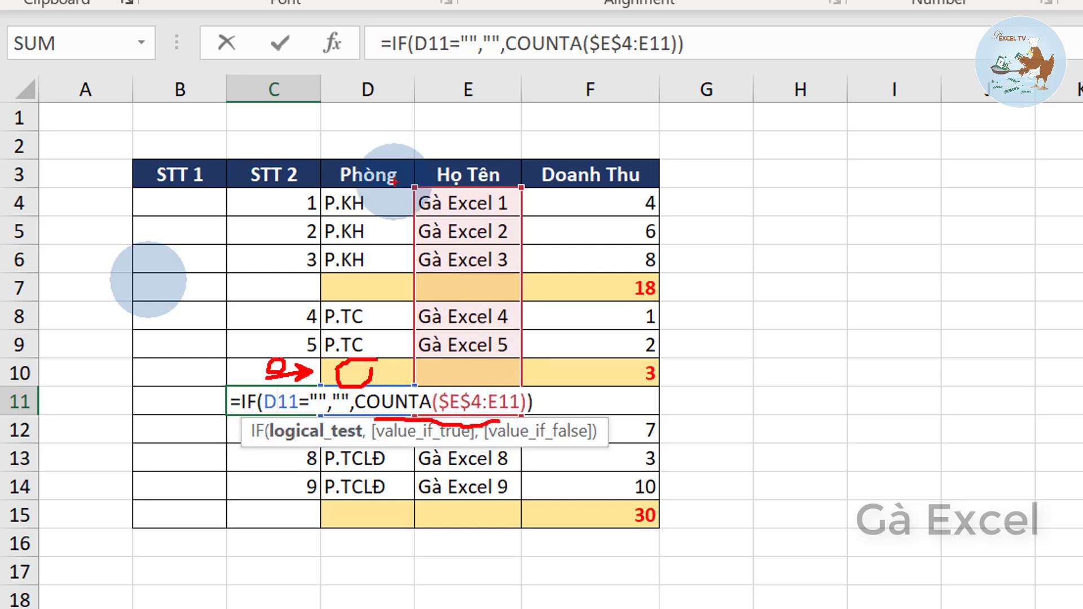
{"action": "left_click_drag", "start_coordinate": [394, 184], "coordinate": [553, 384]}
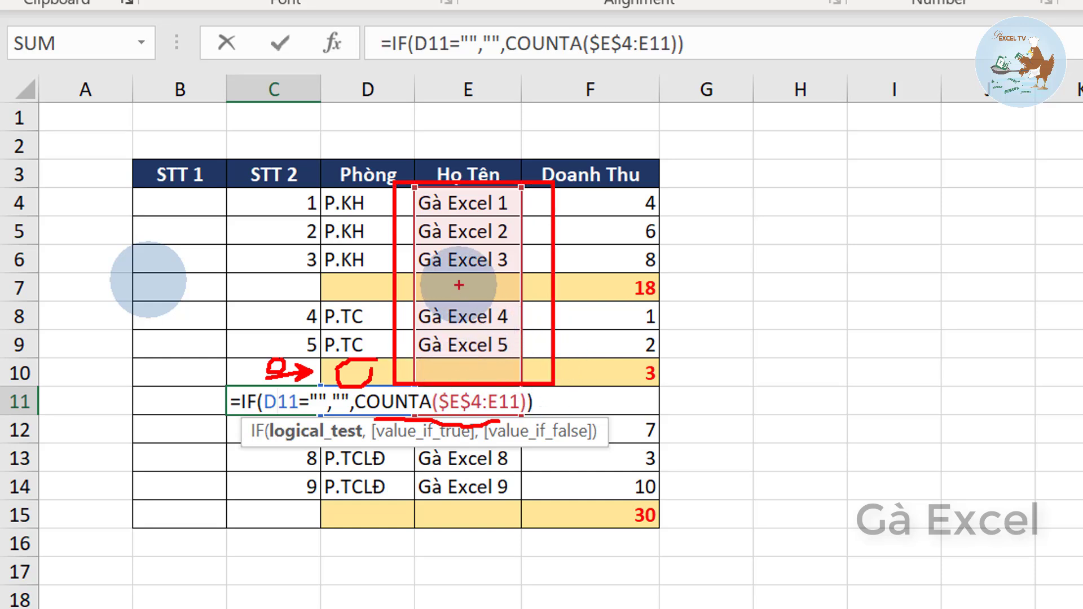
{"action": "mouse_move", "coordinate": [460, 282]}
{"action": "left_mouse_down"}
{"action": "mouse_move", "coordinate": [482, 297]}
{"action": "mouse_move", "coordinate": [464, 303]}
{"action": "left_mouse_up"}
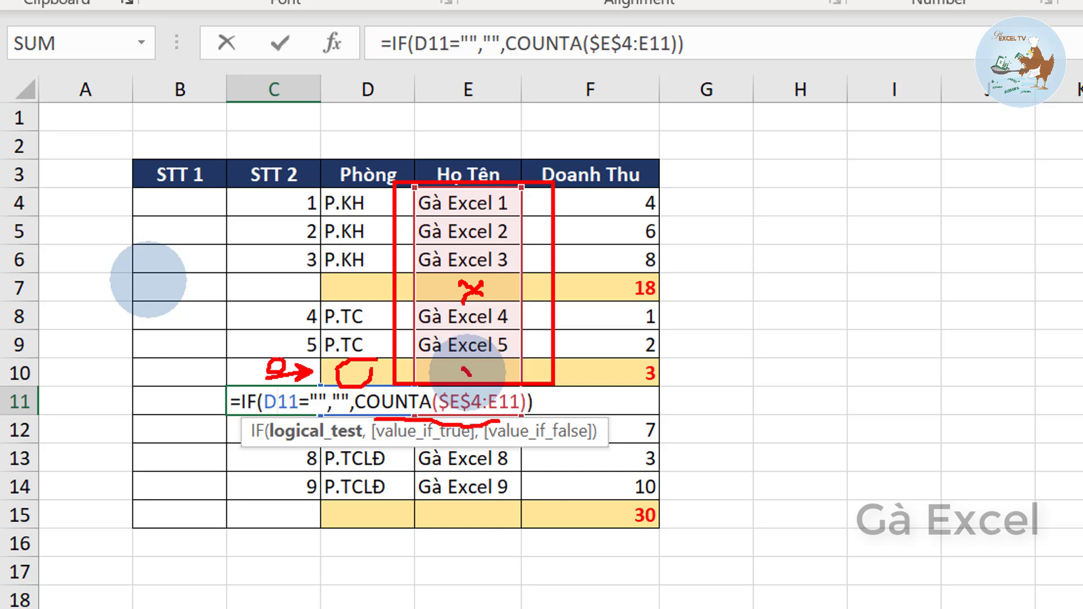
{"action": "mouse_move", "coordinate": [482, 367]}
{"action": "left_mouse_down"}
{"action": "mouse_move", "coordinate": [461, 396]}
{"action": "mouse_move", "coordinate": [481, 384]}
{"action": "left_mouse_up"}
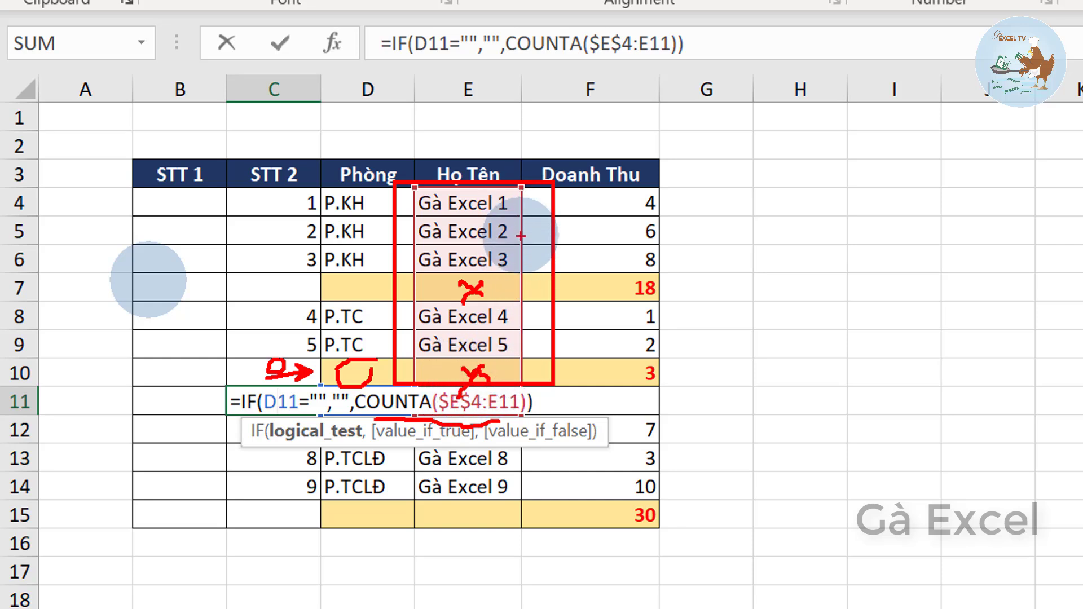
{"action": "key", "text": "Escape"}
Commit the C11 formula, check cells E11 and C11, and move to B4.
{"action": "key", "text": "ctrl+Return"}
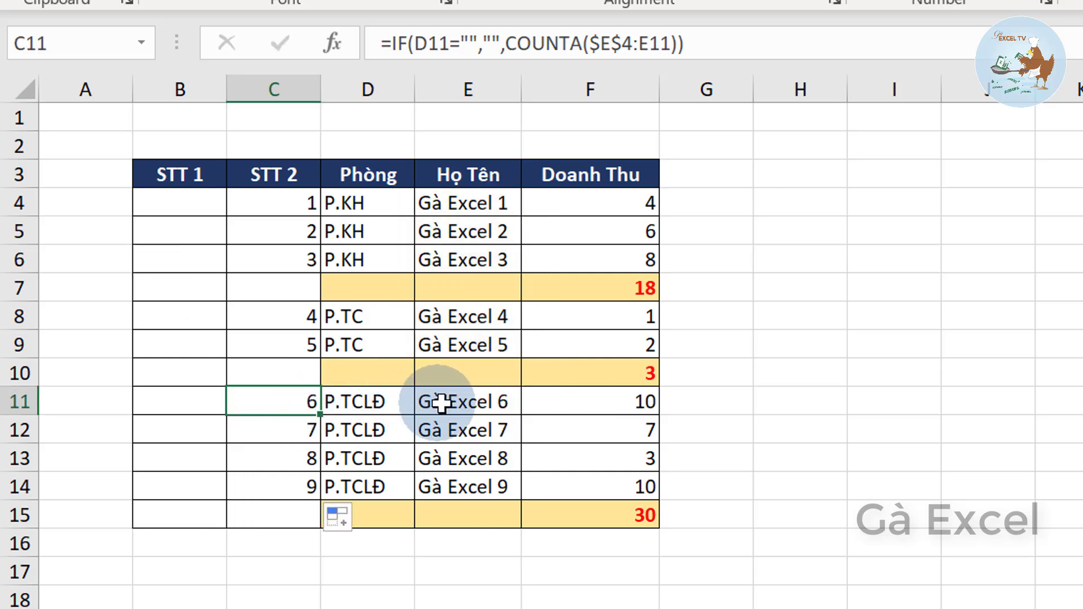
{"action": "left_click", "coordinate": [441, 404]}
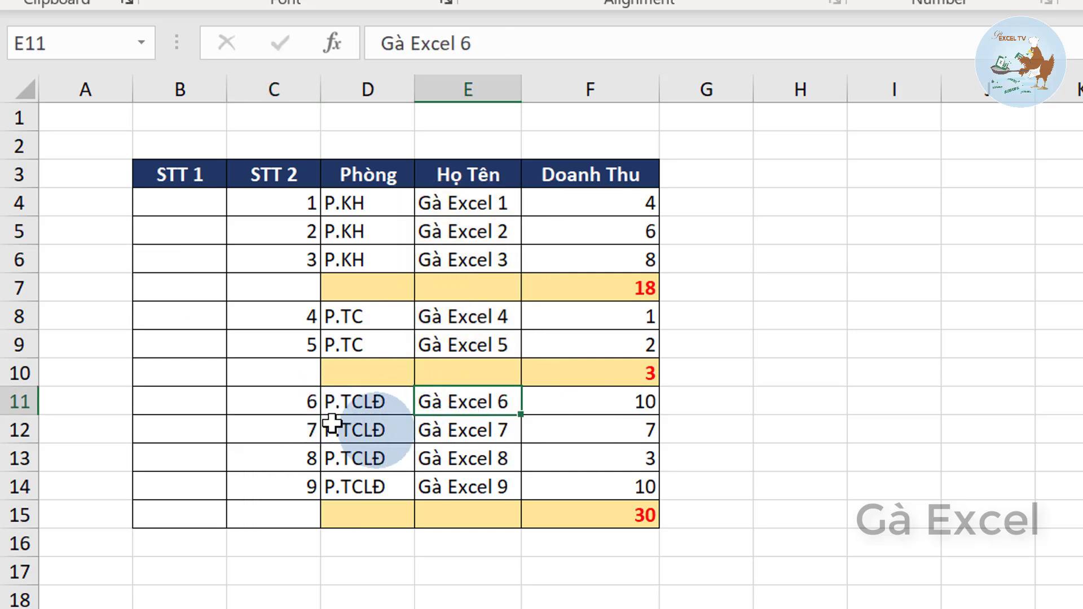
{"action": "left_click", "coordinate": [295, 403]}
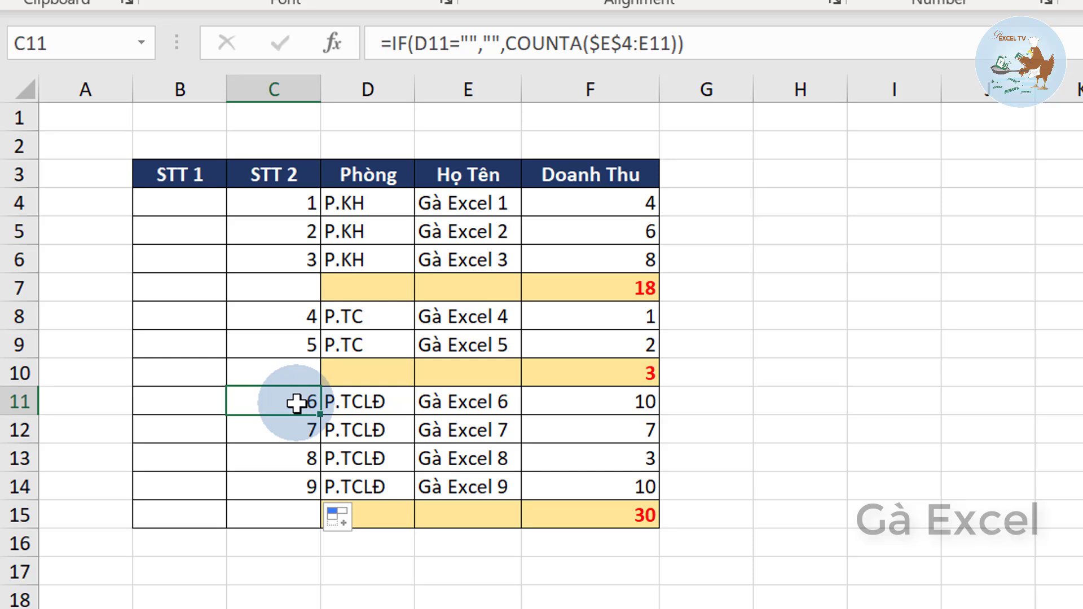
{"action": "left_click", "coordinate": [173, 209]}
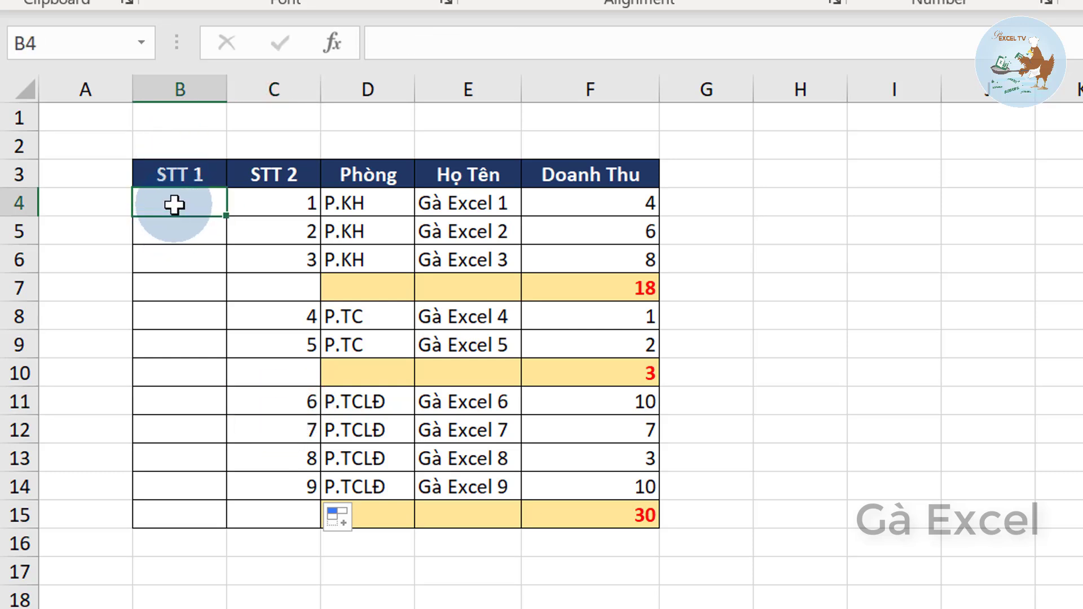
Highlight the STT 1 groups B4:B6, B8:B9 and B11:B14, then select B4.
{"action": "left_click_drag", "start_coordinate": [175, 206], "coordinate": [170, 270]}
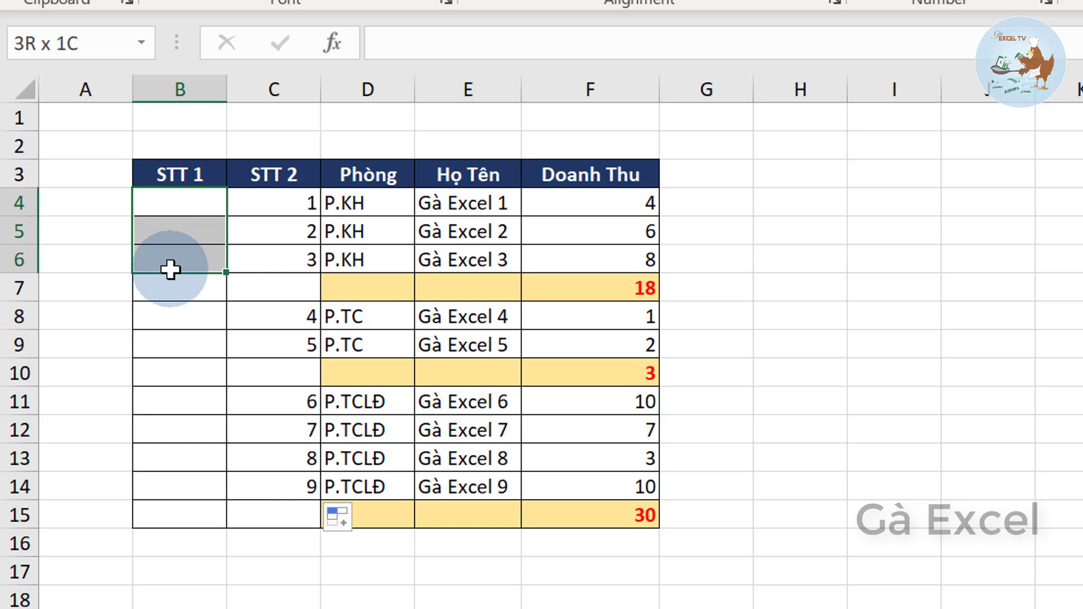
{"action": "left_click_drag", "start_coordinate": [188, 319], "coordinate": [191, 347]}
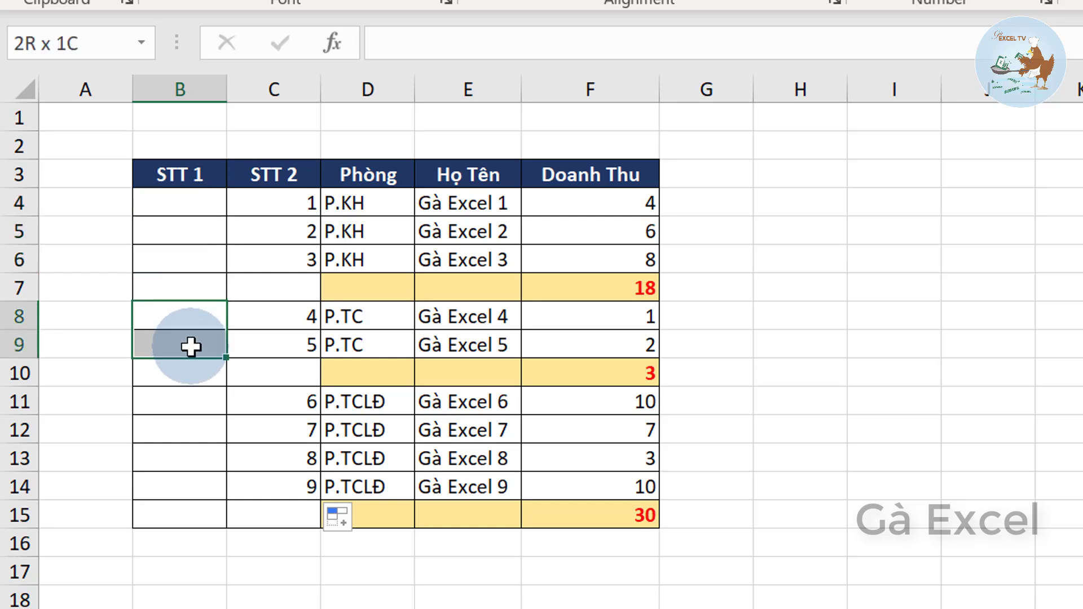
{"action": "left_click_drag", "start_coordinate": [181, 401], "coordinate": [181, 488]}
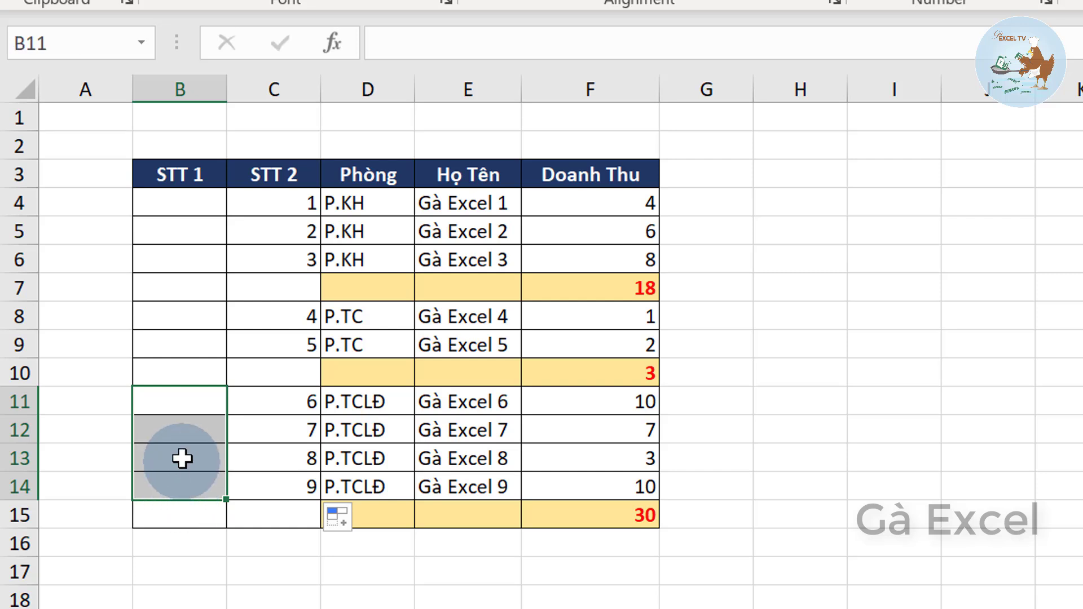
{"action": "left_click", "coordinate": [181, 458]}
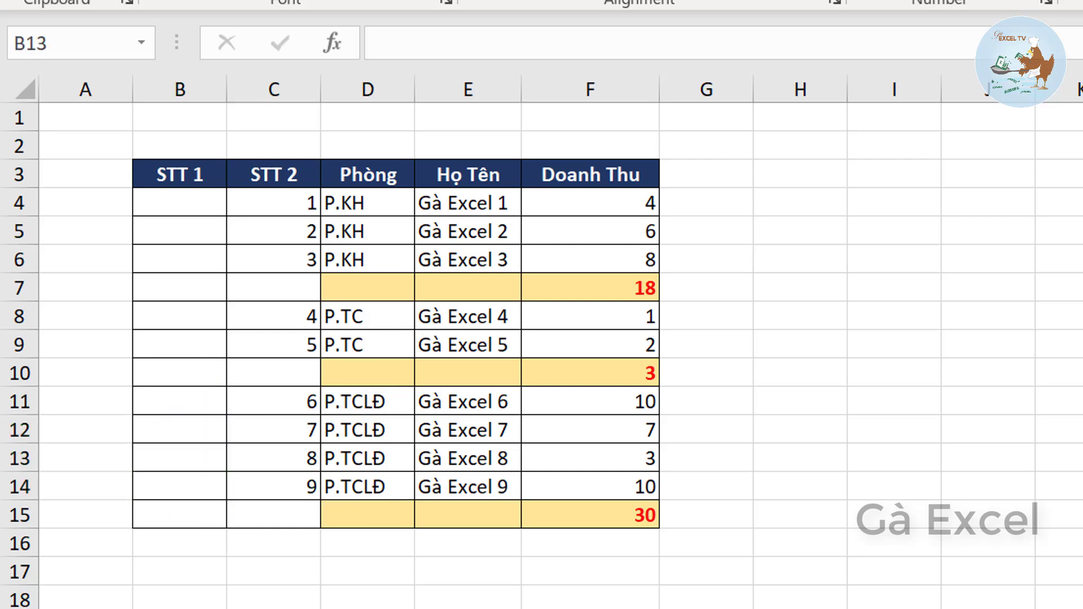
{"action": "left_click", "coordinate": [199, 208]}
{"action": "type", "text": "="}
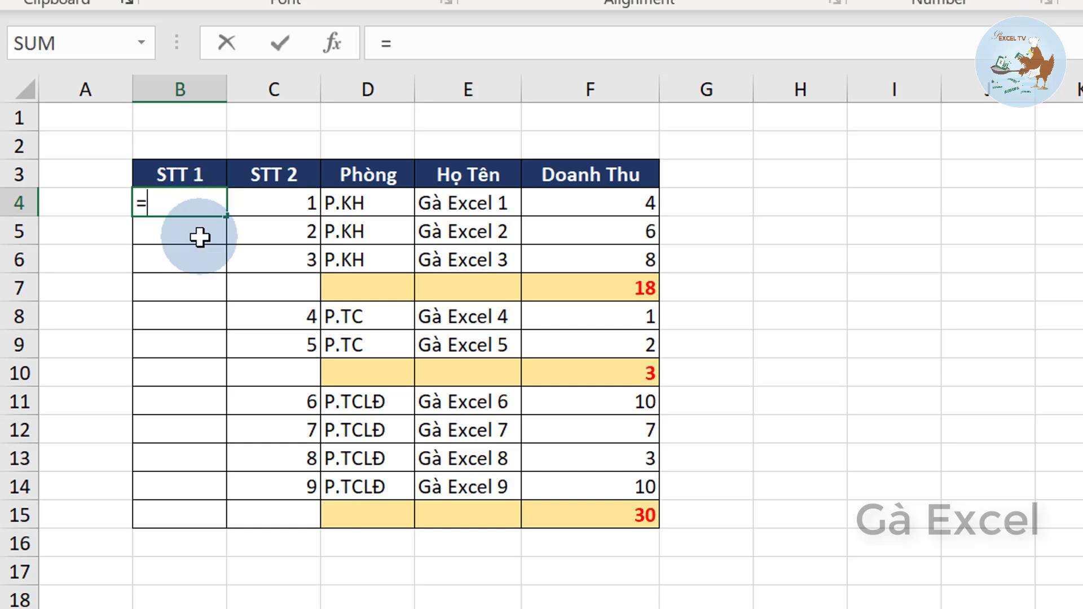
Build B4's nested formula =IF(D4="","",IF(B3="",1,B3+1)).
{"action": "type", "text": "if"}
{"action": "key", "text": "Tab"}
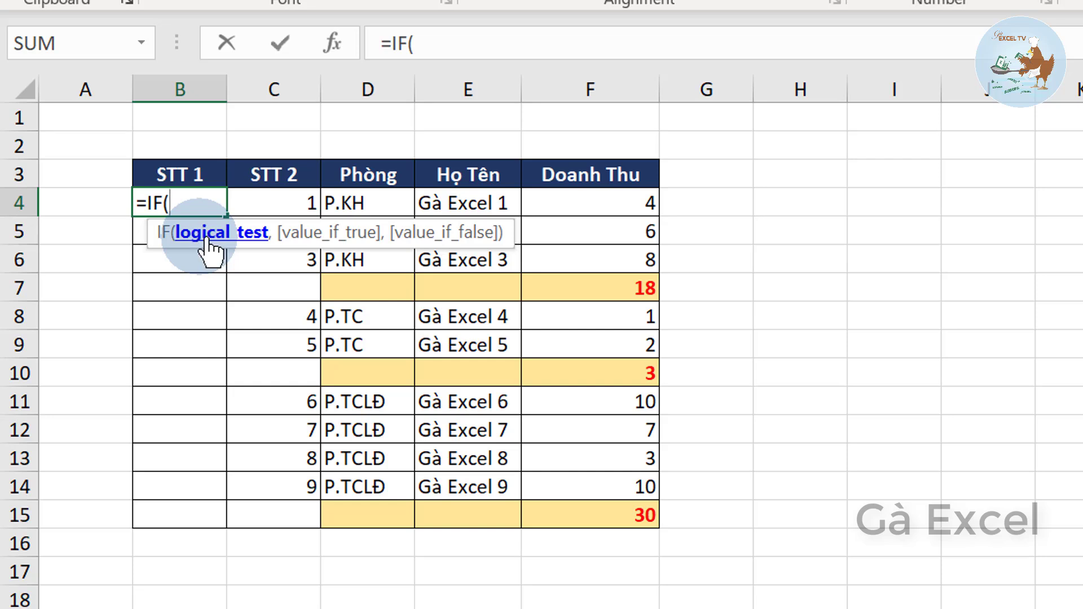
{"action": "left_click", "coordinate": [370, 199]}
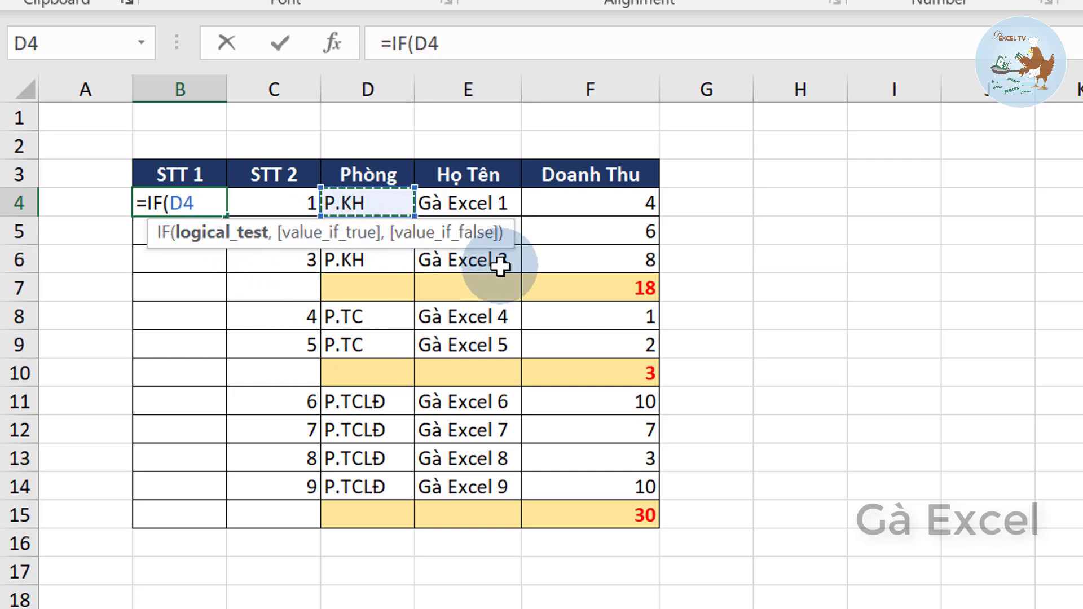
{"action": "type", "text": "=\"\",\"\""}
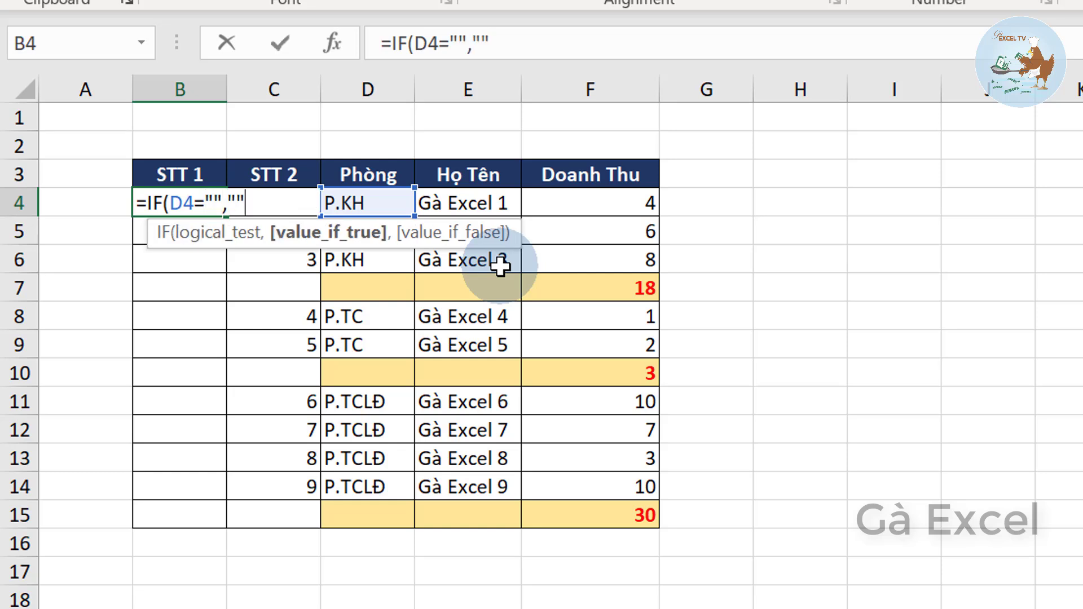
{"action": "type", "text": ","}
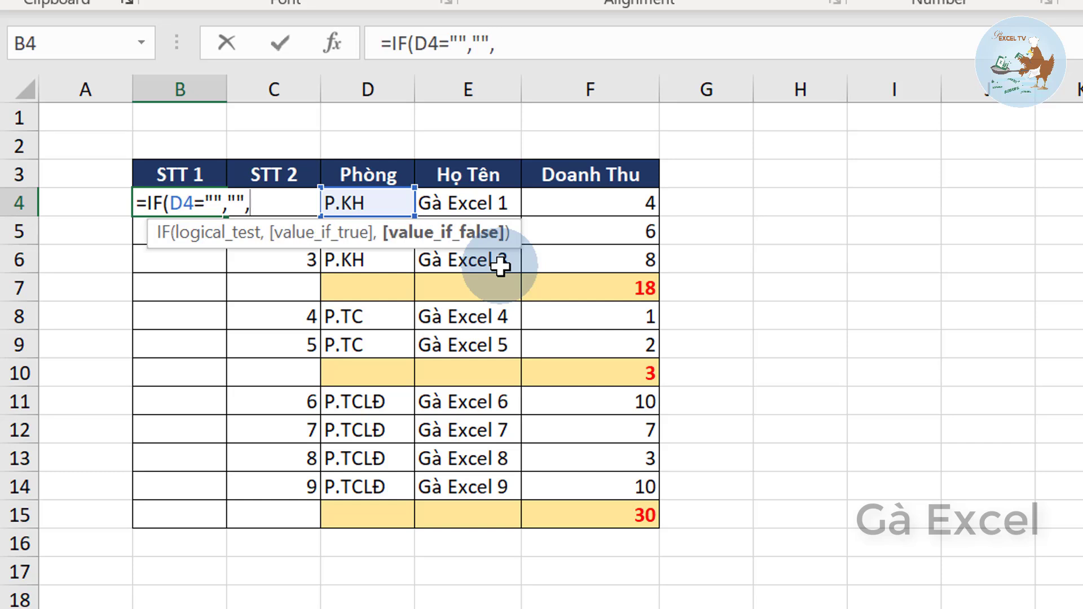
{"action": "type", "text": "if"}
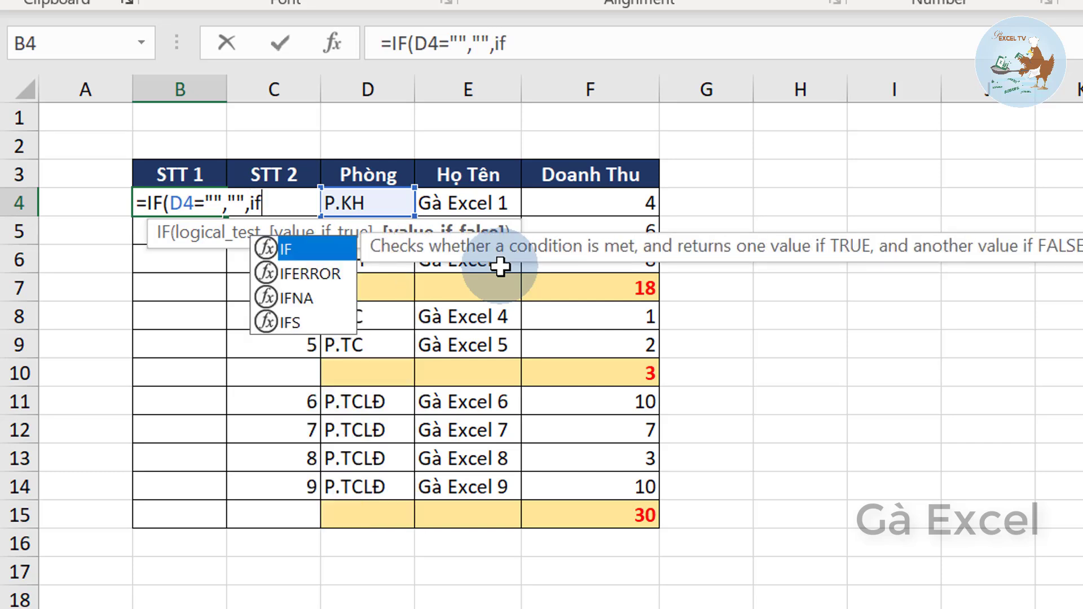
{"action": "key", "text": "Tab"}
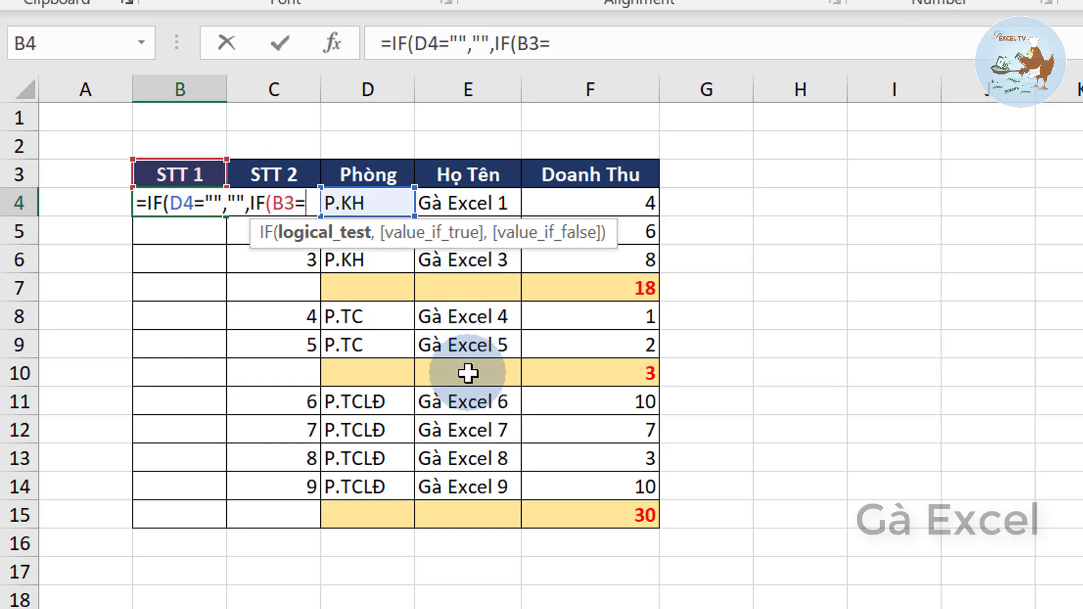
{"action": "type", "text": "\"\""}
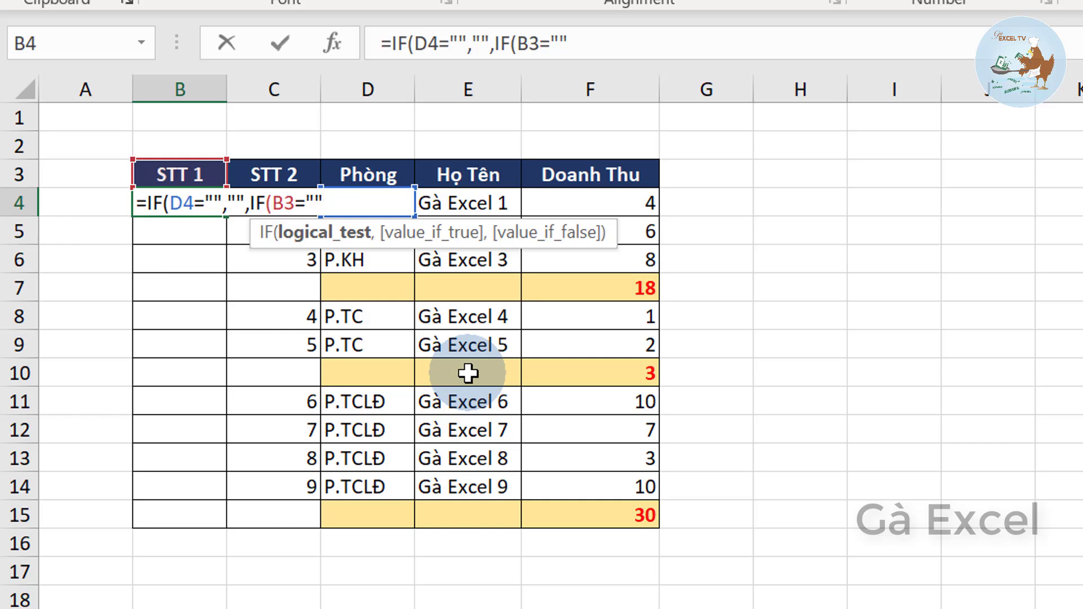
{"action": "type", "text": ","}
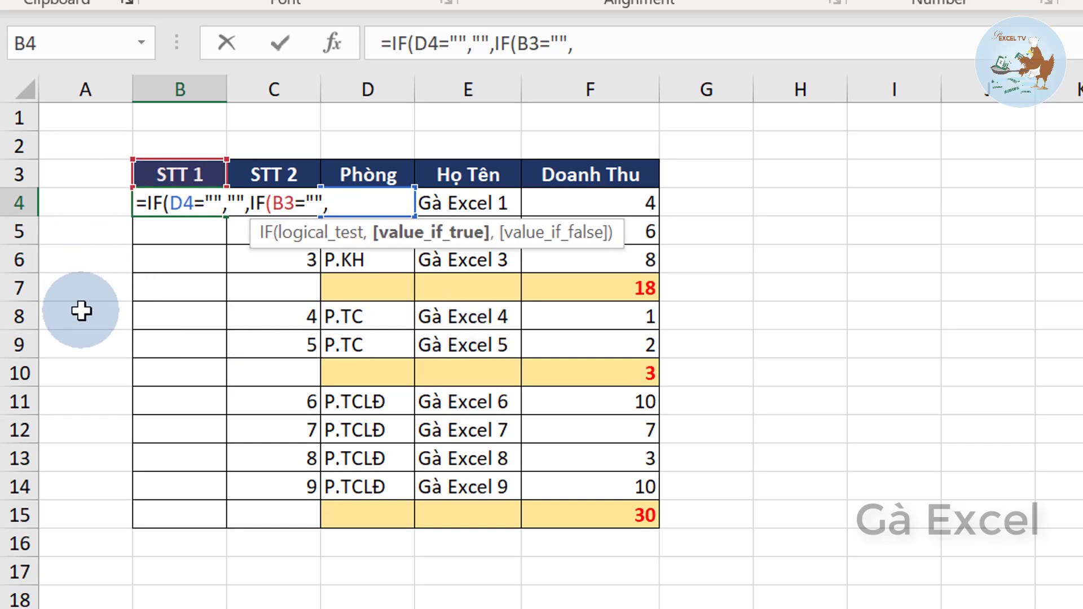
{"action": "type", "text": "1,"}
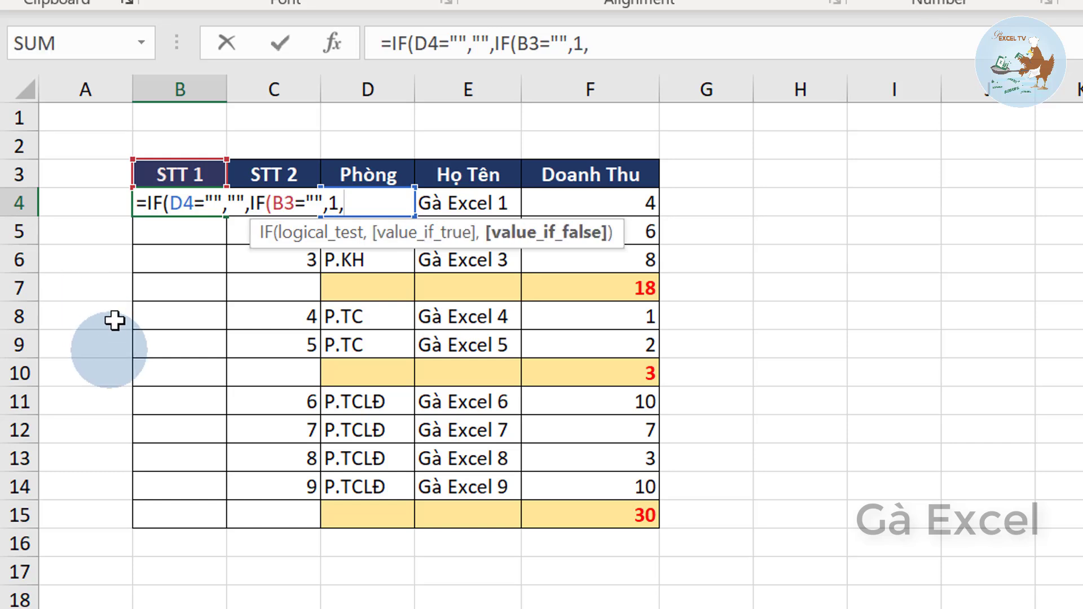
{"action": "left_click", "coordinate": [171, 169]}
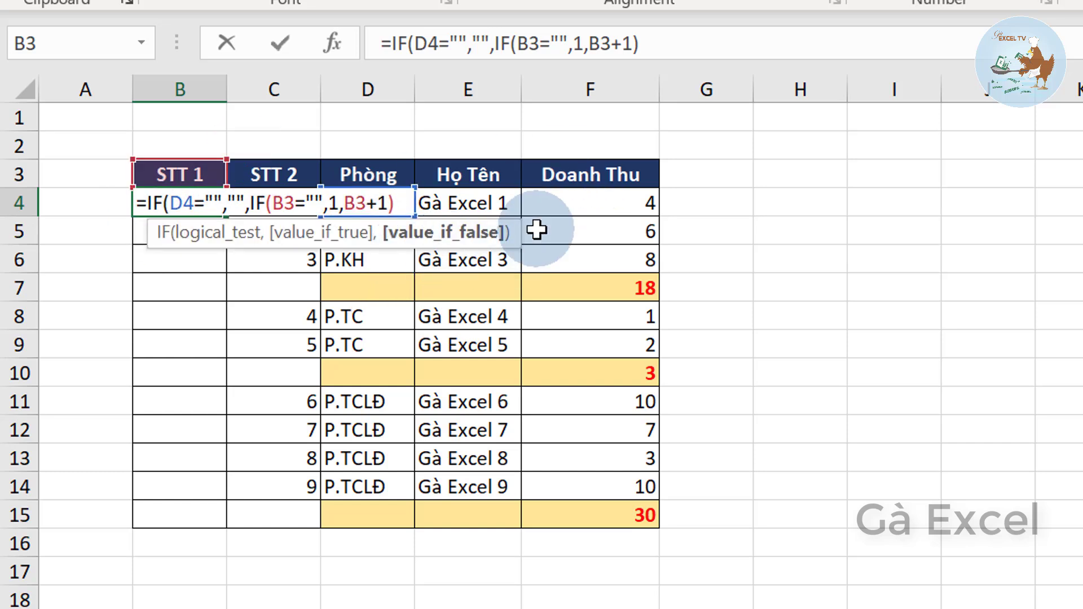
Enter B4's formula, accepting Excel's suggested correction, and return to B4.
{"action": "key", "text": "Return"}
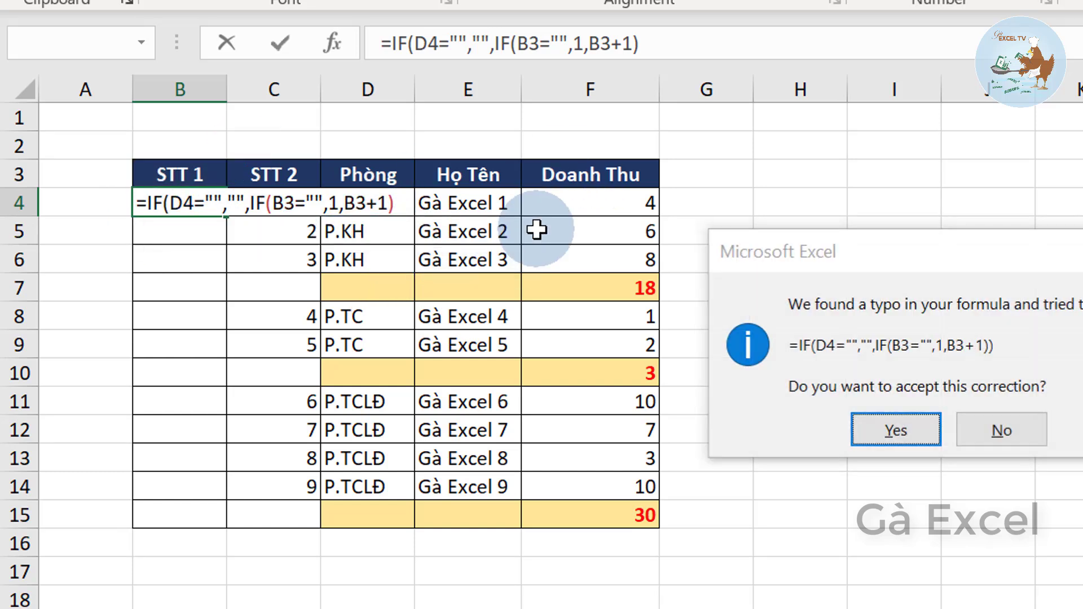
{"action": "key", "text": "Return"}
{"action": "key", "text": "Up"}
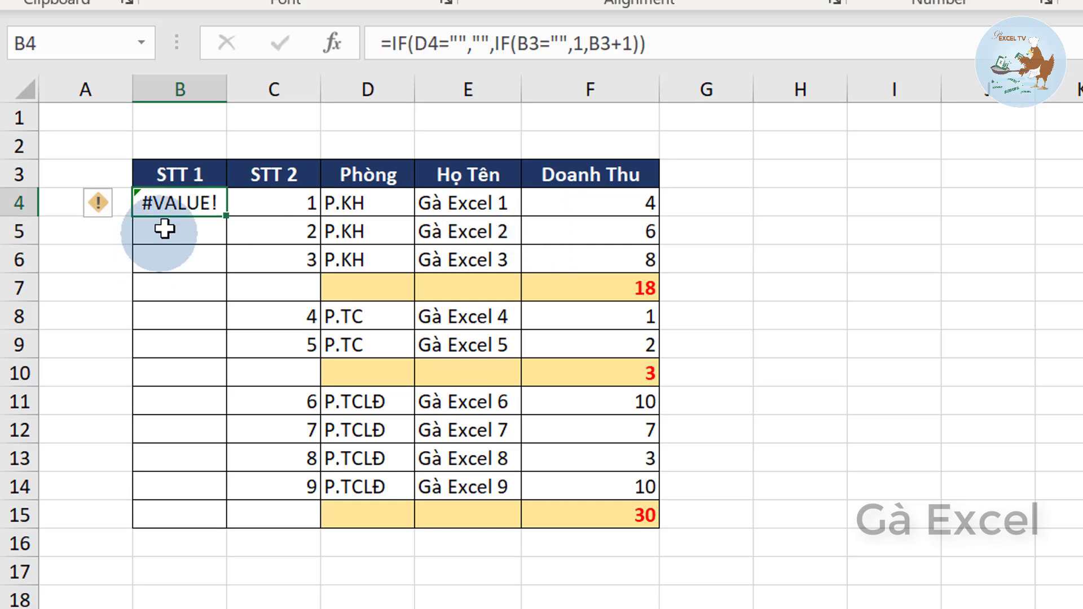
Edit B4's formula so the previous number reads SUM(B3)+1.
{"action": "double_click", "coordinate": [181, 204]}
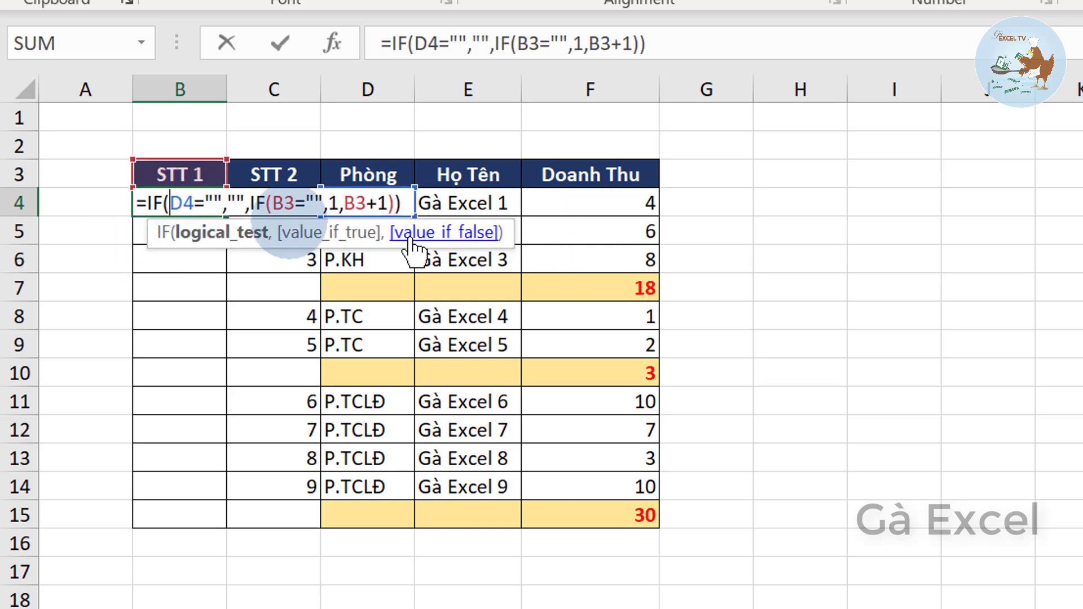
{"action": "left_click", "coordinate": [343, 203]}
{"action": "type", "text": "sum"}
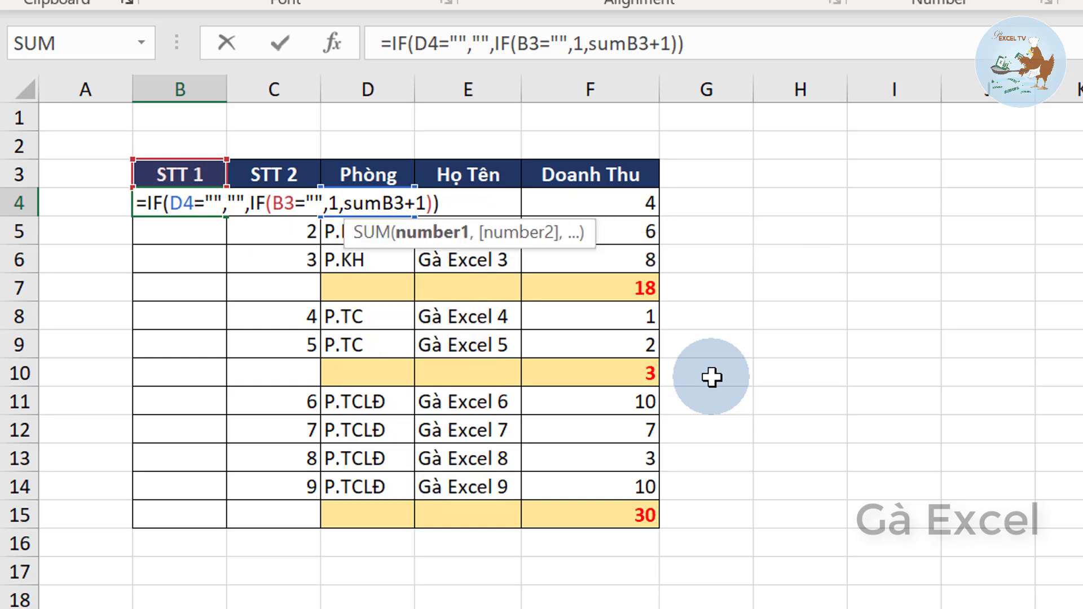
{"action": "type", "text": "("}
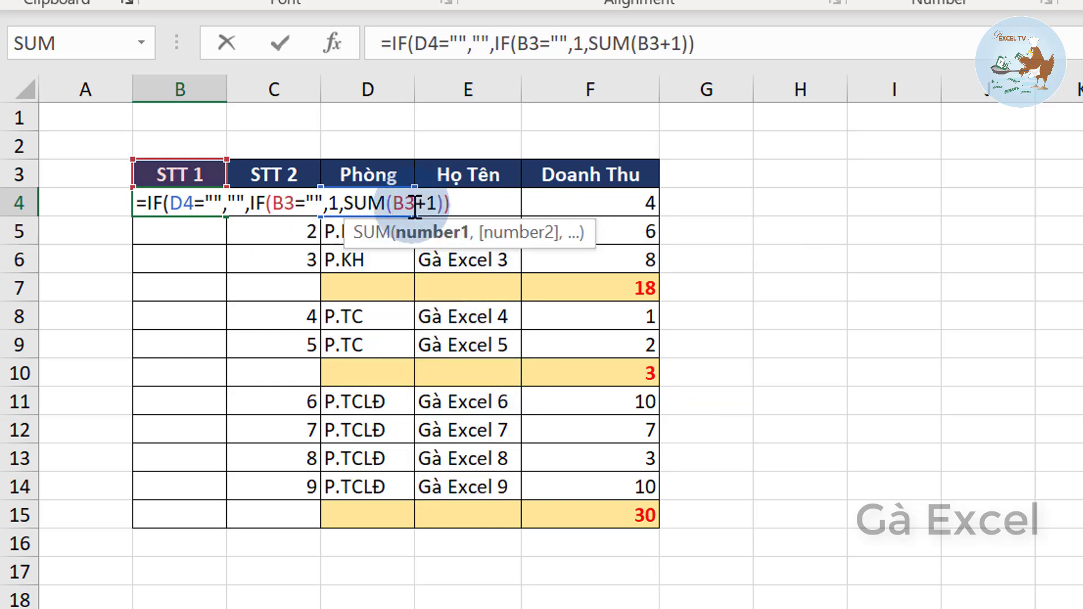
{"action": "left_click", "coordinate": [417, 203]}
{"action": "type", "text": ")"}
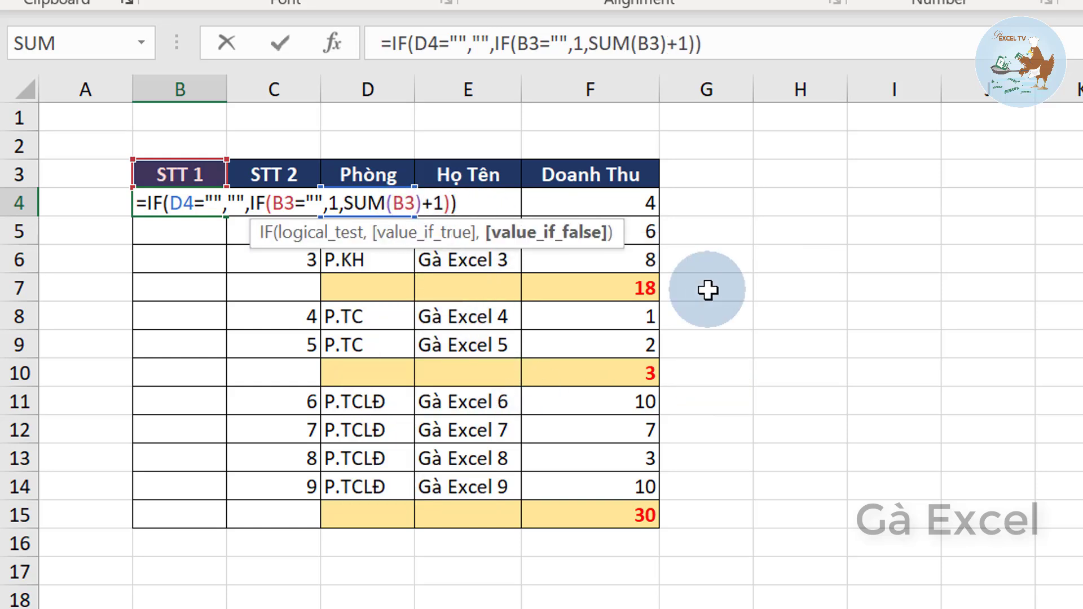
{"action": "left_click_drag", "start_coordinate": [207, 147], "coordinate": [220, 160]}
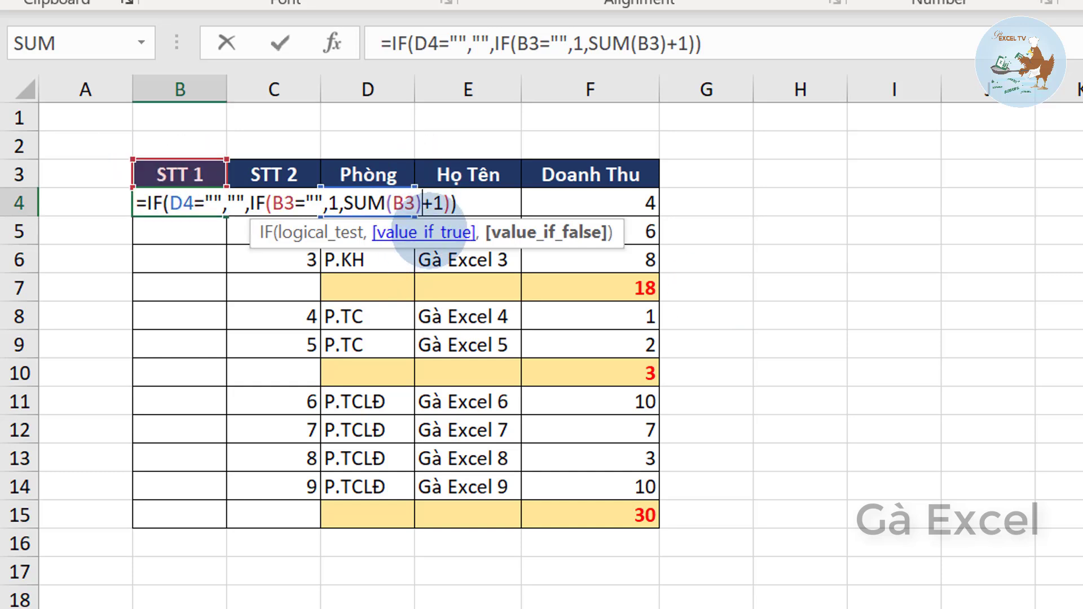
Confirm the B4 formula and fill it down column B through B14.
{"action": "key", "text": "Return"}
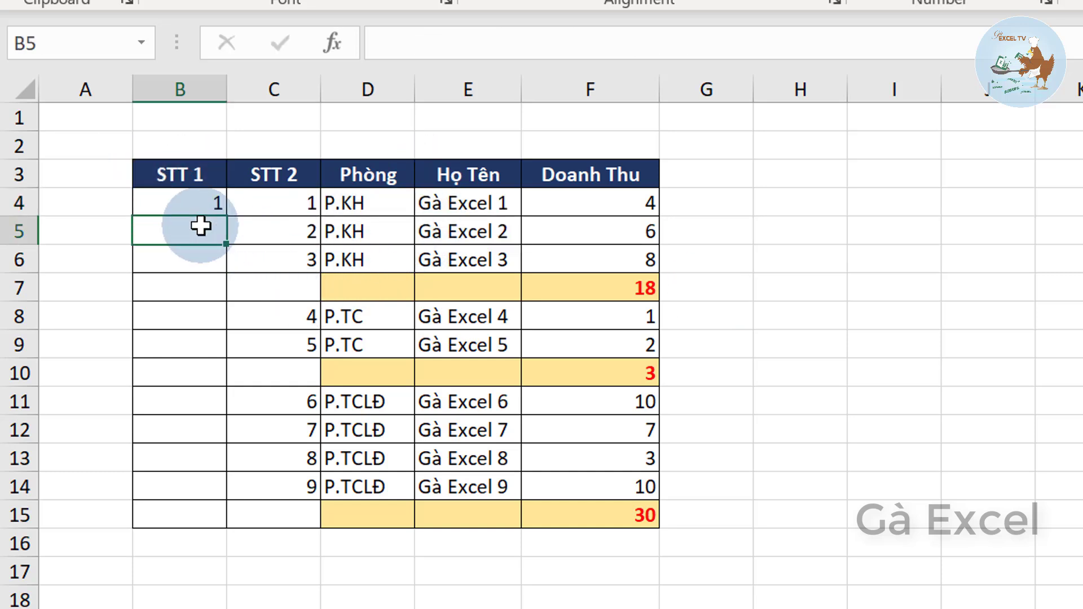
{"action": "left_click", "coordinate": [197, 208]}
{"action": "double_click", "coordinate": [227, 215]}
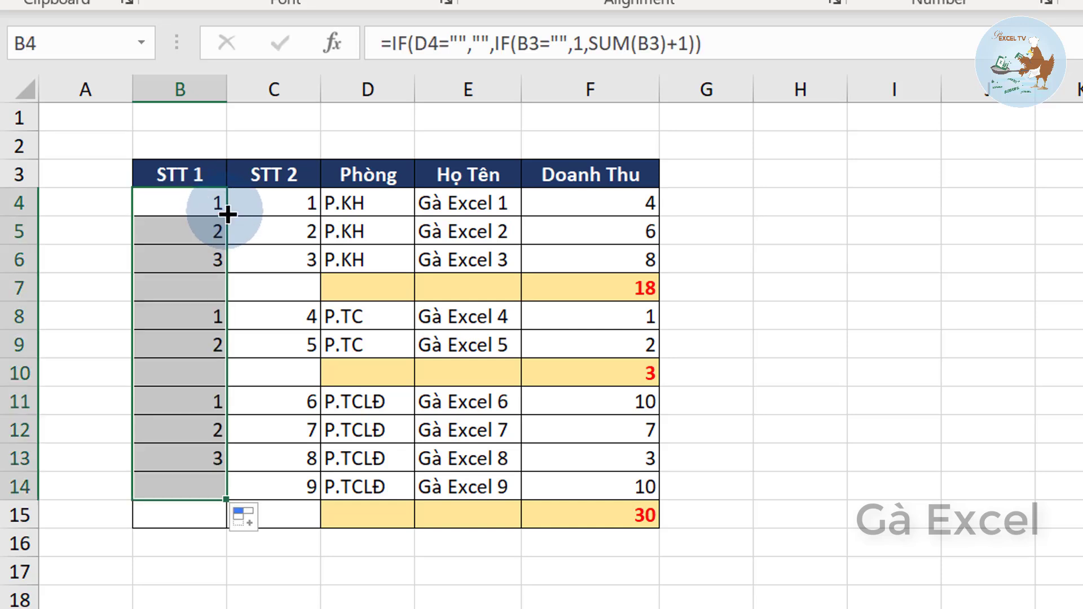
{"action": "left_click", "coordinate": [220, 236]}
{"action": "left_click", "coordinate": [186, 296]}
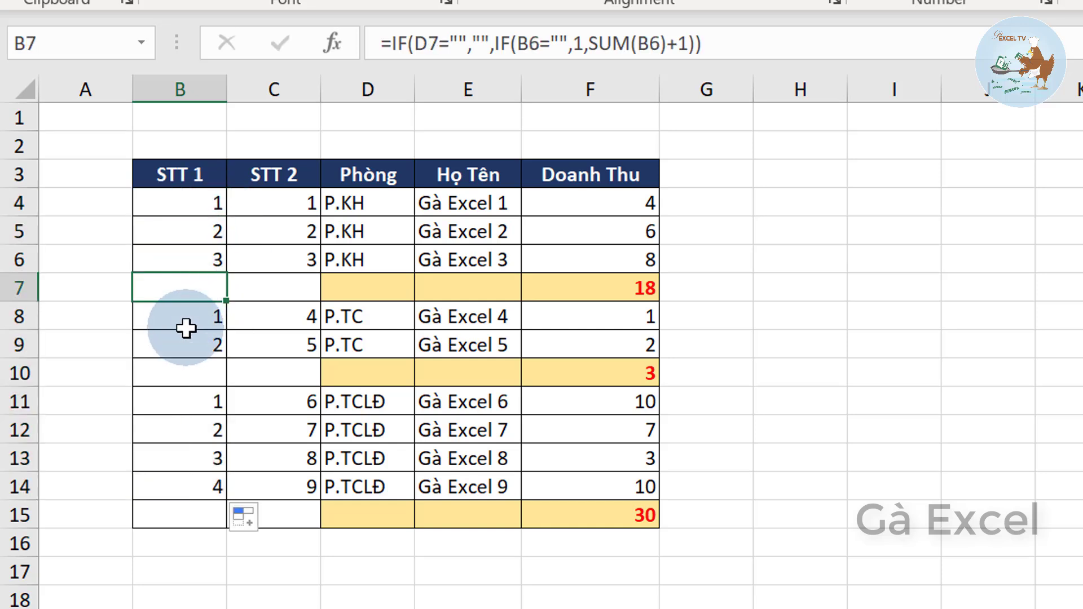
{"action": "left_click", "coordinate": [186, 341]}
Inspect the B8 and B9 formulas, highlighting the blank-department check and the SUM part.
{"action": "double_click", "coordinate": [193, 315]}
{"action": "left_click", "coordinate": [135, 387]}
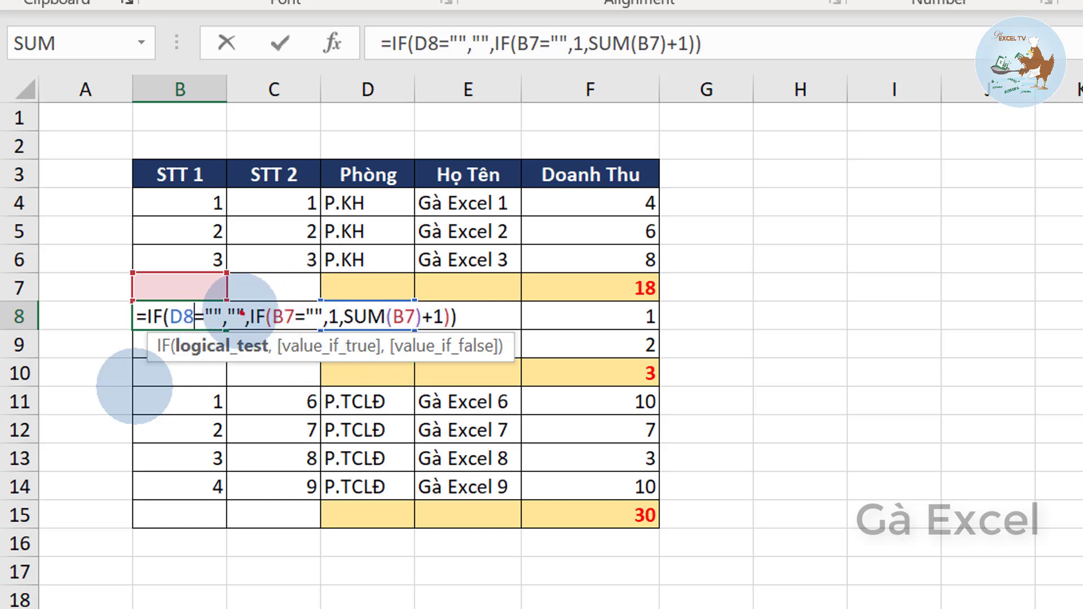
{"action": "mouse_move", "coordinate": [244, 313]}
{"action": "left_mouse_down"}
{"action": "mouse_move", "coordinate": [169, 337]}
{"action": "mouse_move", "coordinate": [234, 309]}
{"action": "left_mouse_up"}
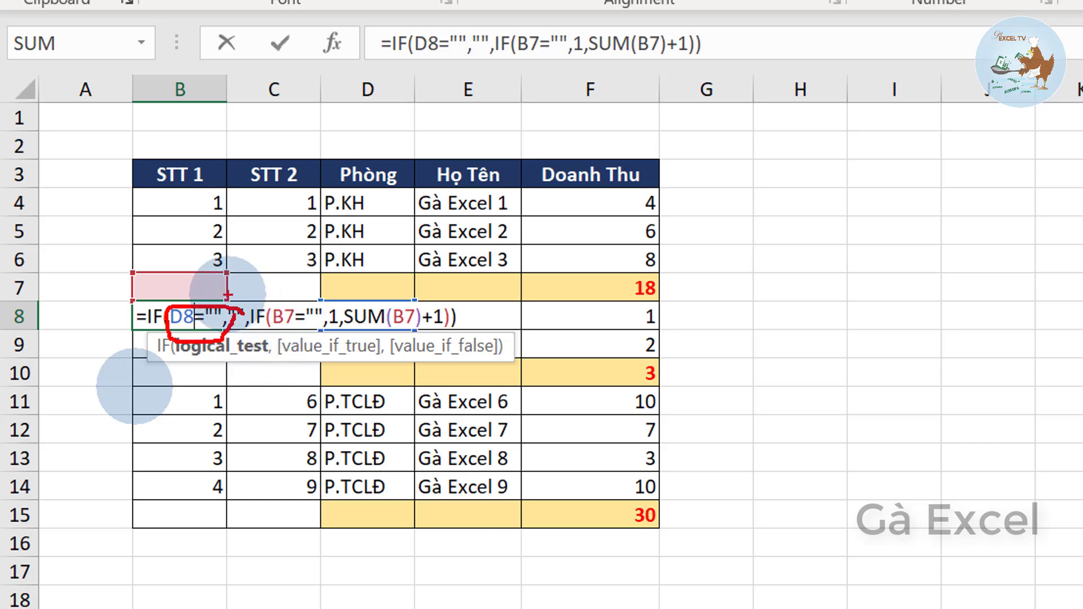
{"action": "left_click_drag", "start_coordinate": [214, 269], "coordinate": [210, 267]}
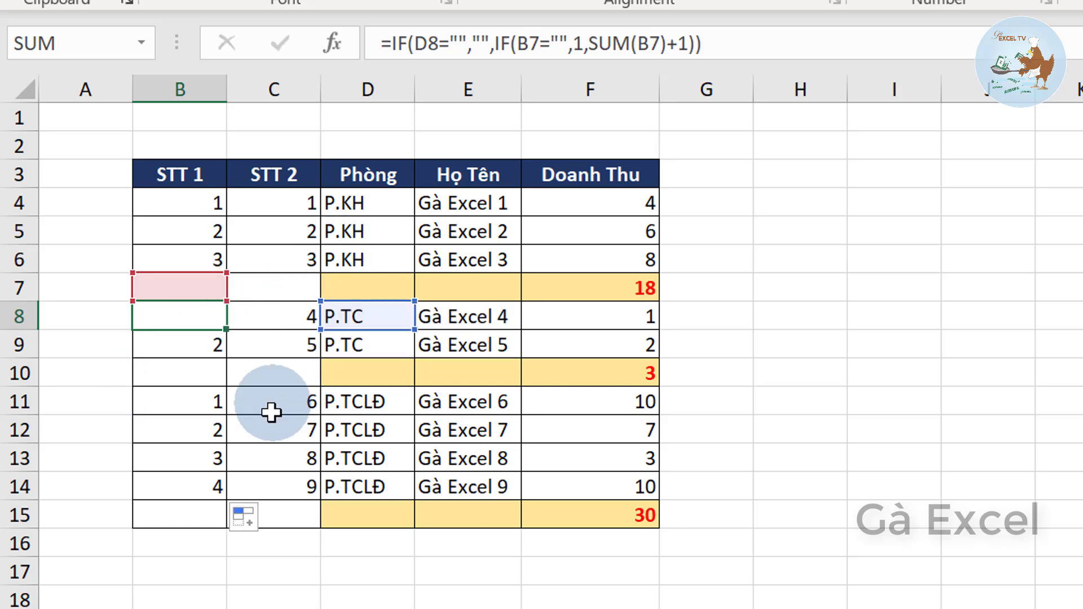
{"action": "left_click", "coordinate": [213, 341]}
{"action": "double_click", "coordinate": [212, 339]}
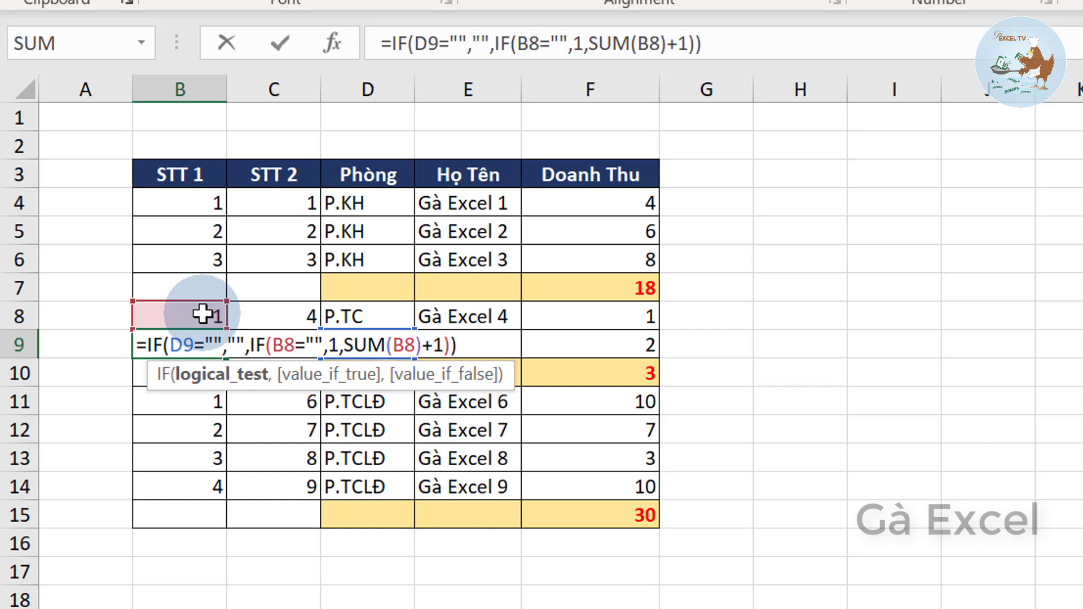
{"action": "left_click", "coordinate": [353, 345]}
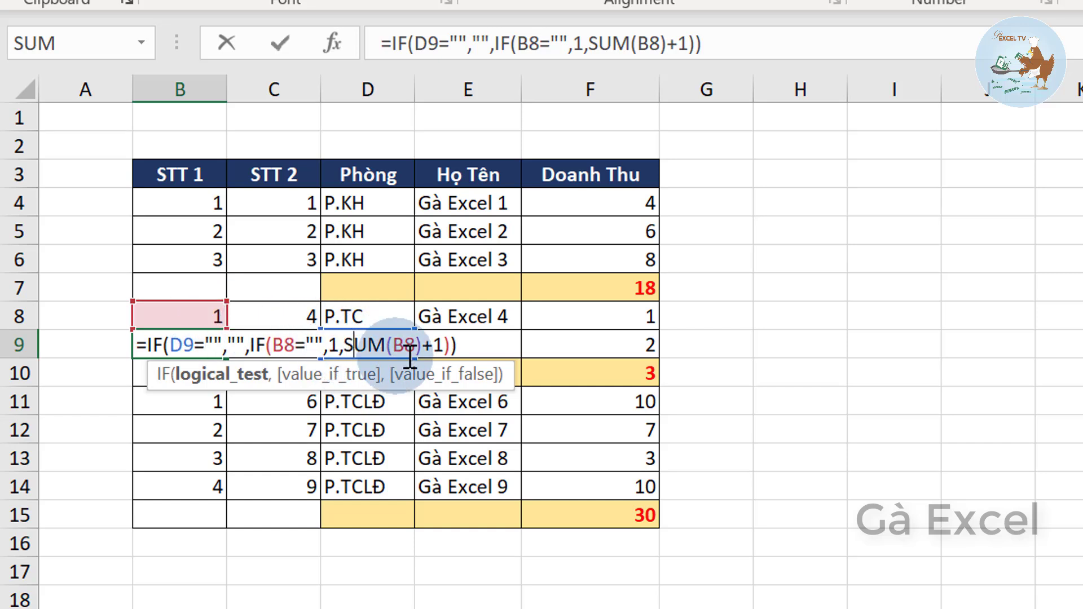
{"action": "left_click", "coordinate": [204, 401]}
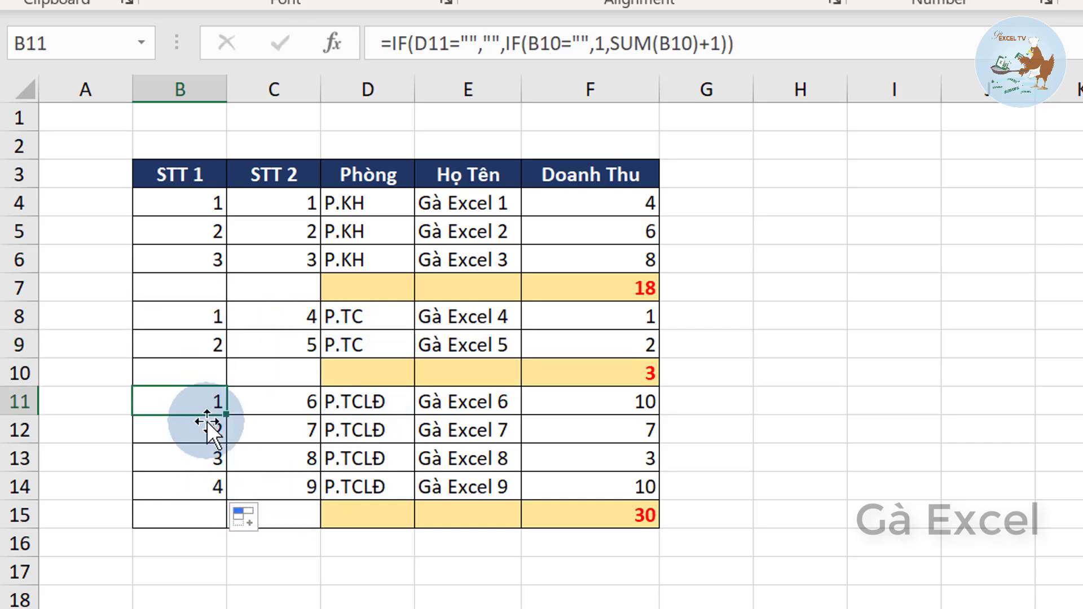
{"action": "left_click", "coordinate": [200, 459]}
{"action": "left_click", "coordinate": [182, 200]}
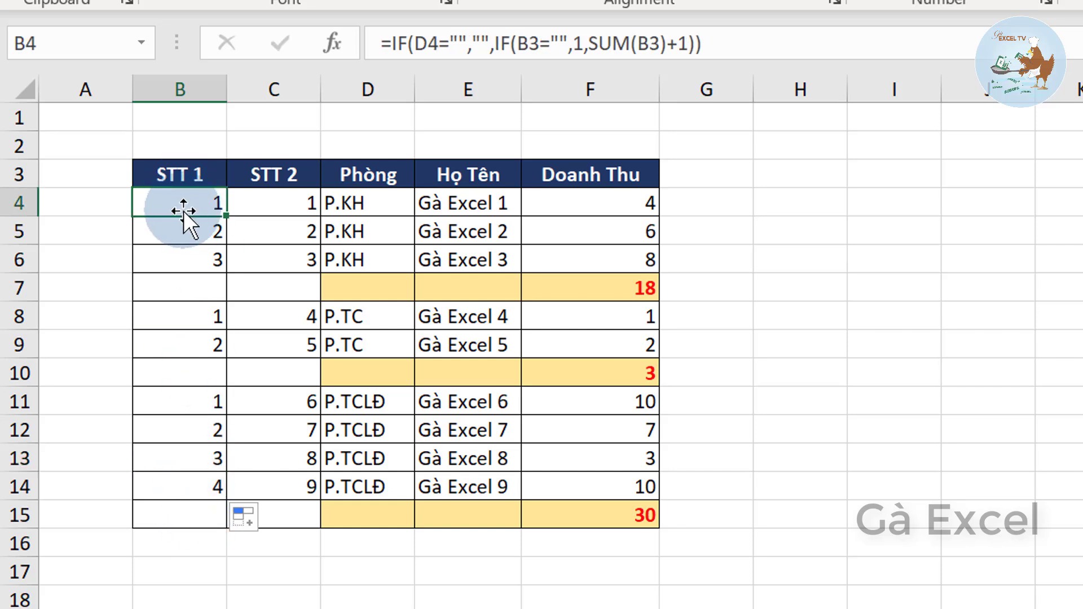
{"action": "mouse_move", "coordinate": [184, 210]}
{"action": "left_mouse_down"}
{"action": "mouse_move", "coordinate": [200, 237]}
{"action": "mouse_move", "coordinate": [195, 262]}
{"action": "left_mouse_up"}
{"action": "left_click", "coordinate": [193, 317]}
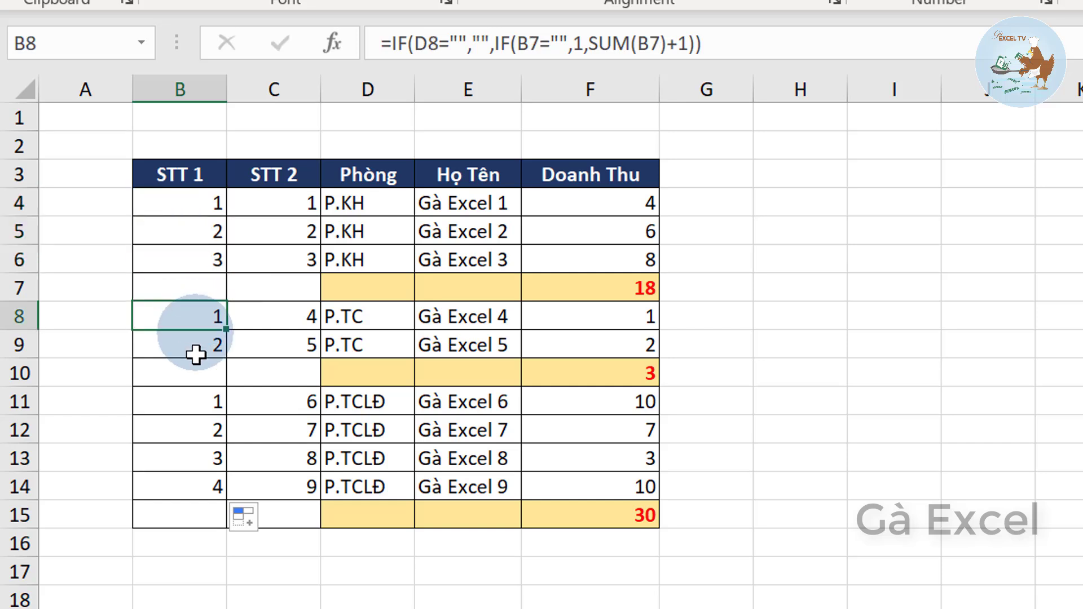
{"action": "left_click", "coordinate": [193, 341]}
{"action": "left_click", "coordinate": [201, 186]}
{"action": "left_click", "coordinate": [254, 172]}
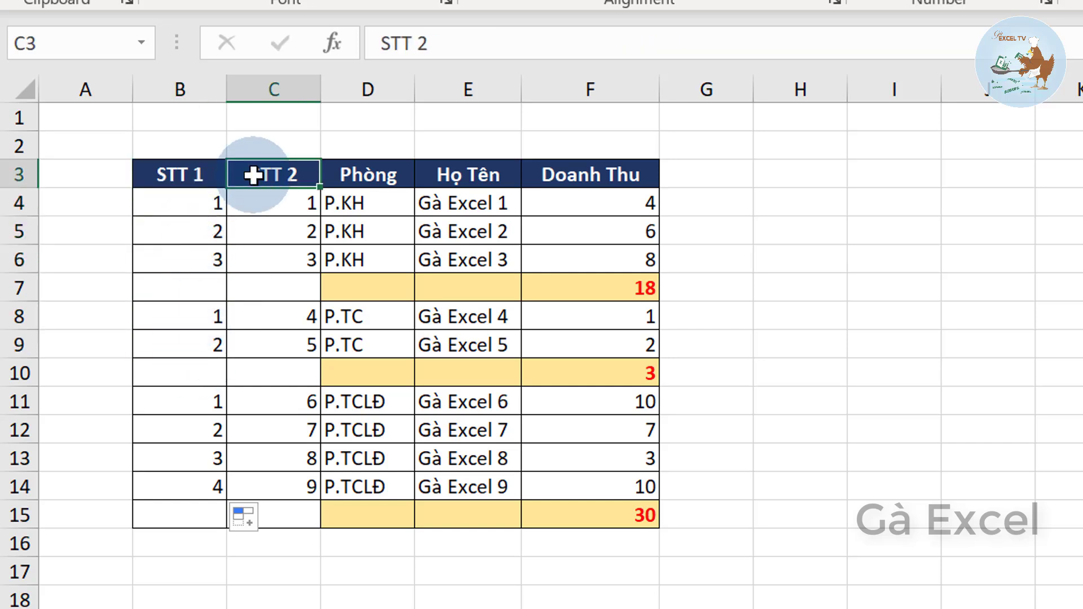
{"action": "mouse_move", "coordinate": [255, 203]}
{"action": "left_mouse_down"}
{"action": "mouse_move", "coordinate": [258, 384]}
{"action": "mouse_move", "coordinate": [282, 495]}
{"action": "left_mouse_up"}
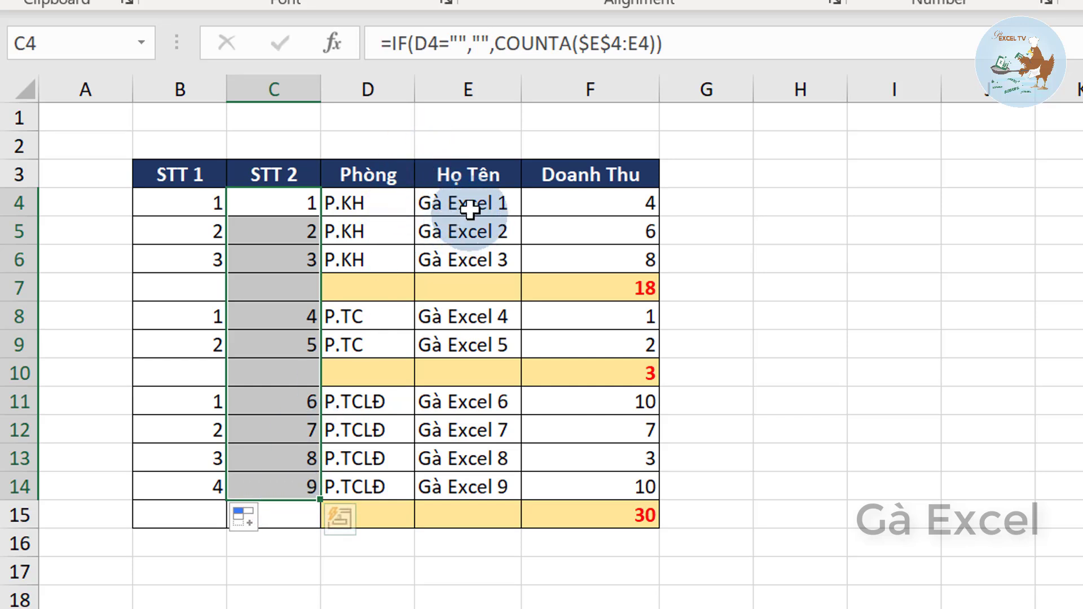
{"action": "left_click_drag", "start_coordinate": [474, 209], "coordinate": [475, 483]}
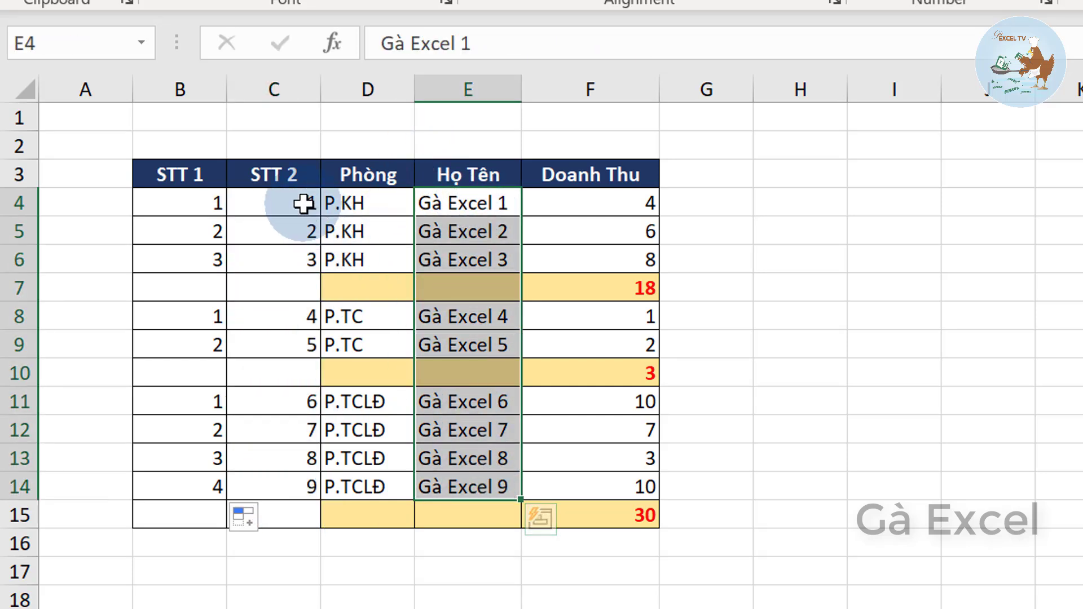
{"action": "left_click_drag", "start_coordinate": [302, 205], "coordinate": [299, 486]}
{"action": "left_click_drag", "start_coordinate": [213, 251], "coordinate": [208, 203]}
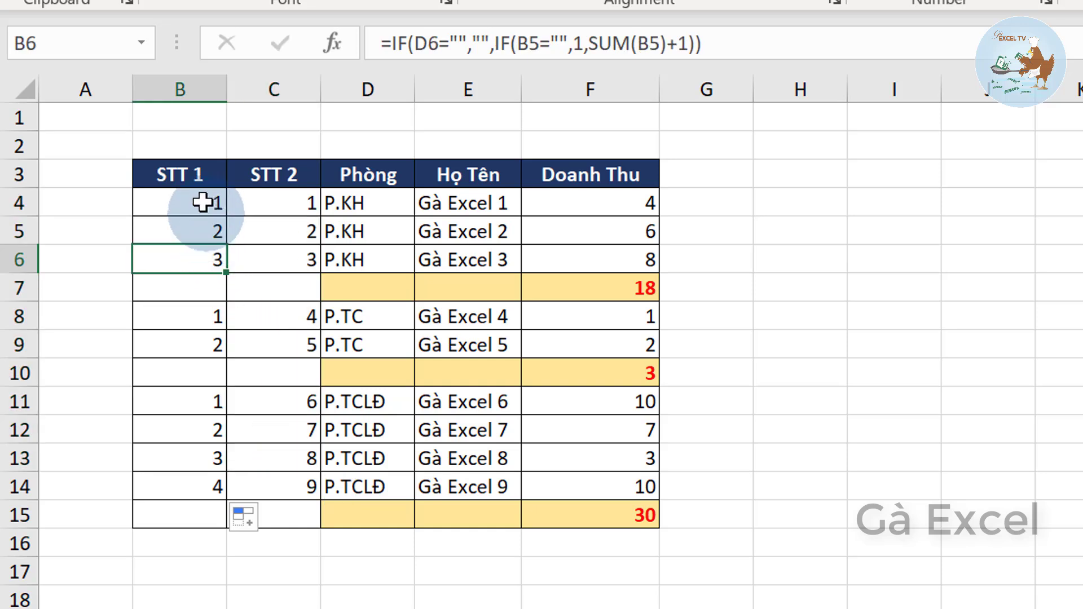
{"action": "left_click", "coordinate": [207, 204]}
{"action": "left_click", "coordinate": [202, 231]}
{"action": "left_click_drag", "start_coordinate": [193, 287], "coordinate": [454, 287]}
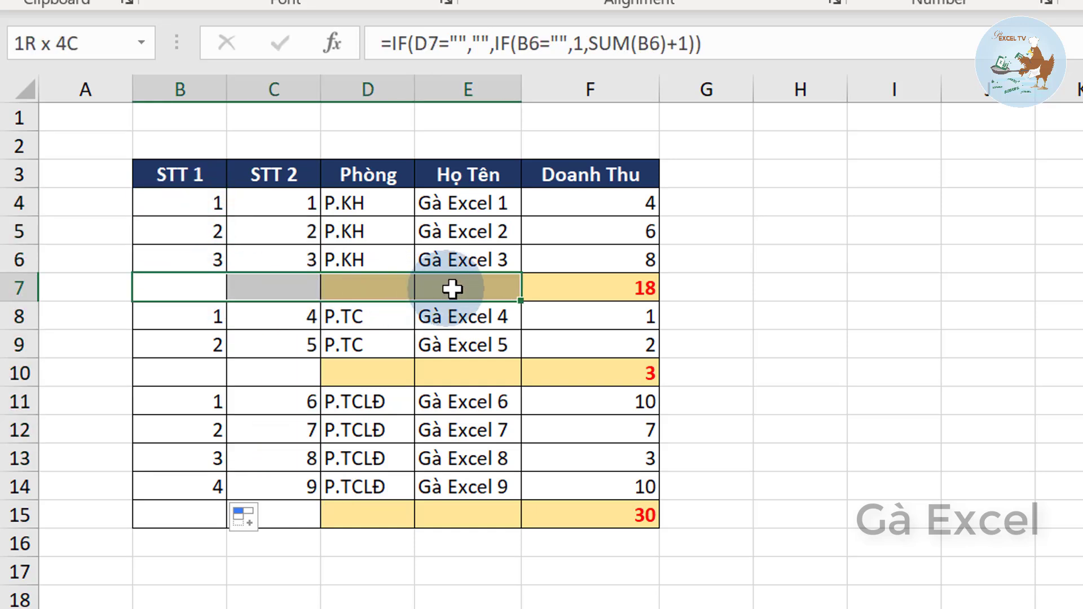
{"action": "left_click", "coordinate": [208, 324]}
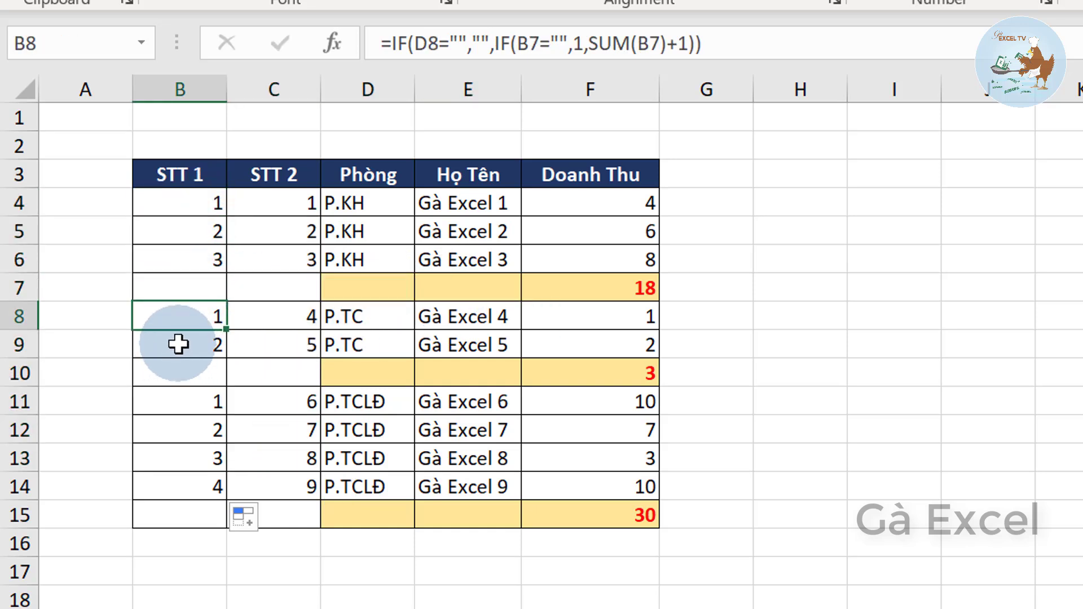
{"action": "left_click", "coordinate": [183, 347]}
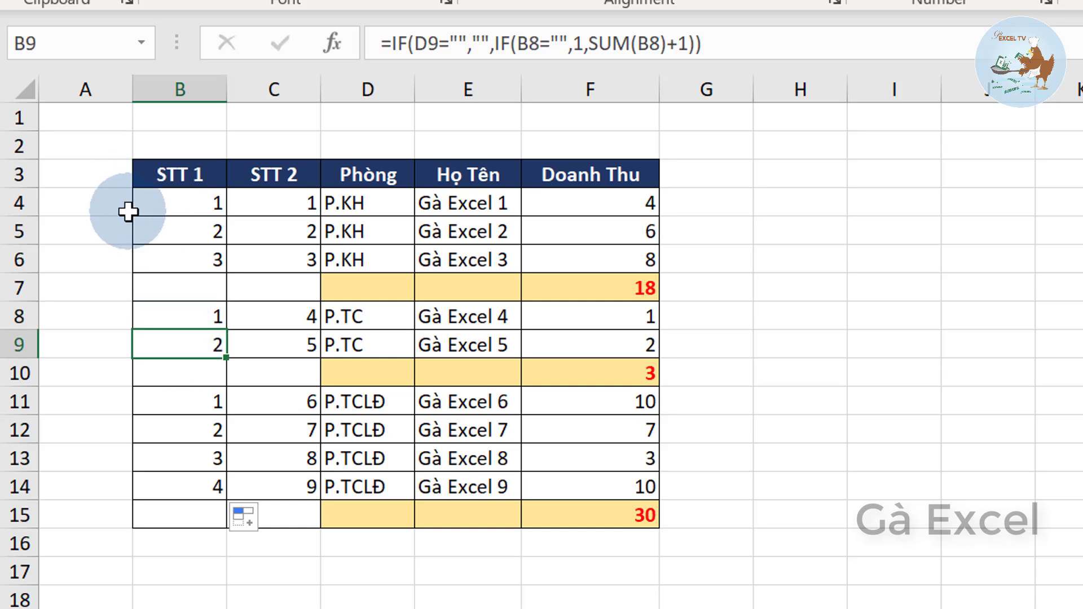
{"action": "left_click", "coordinate": [163, 203]}
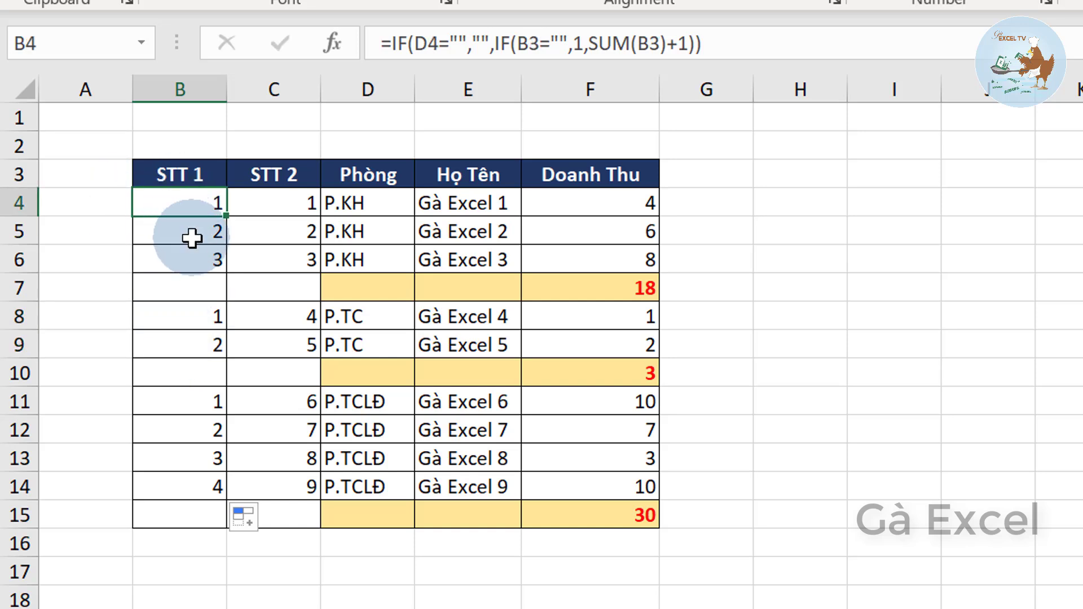